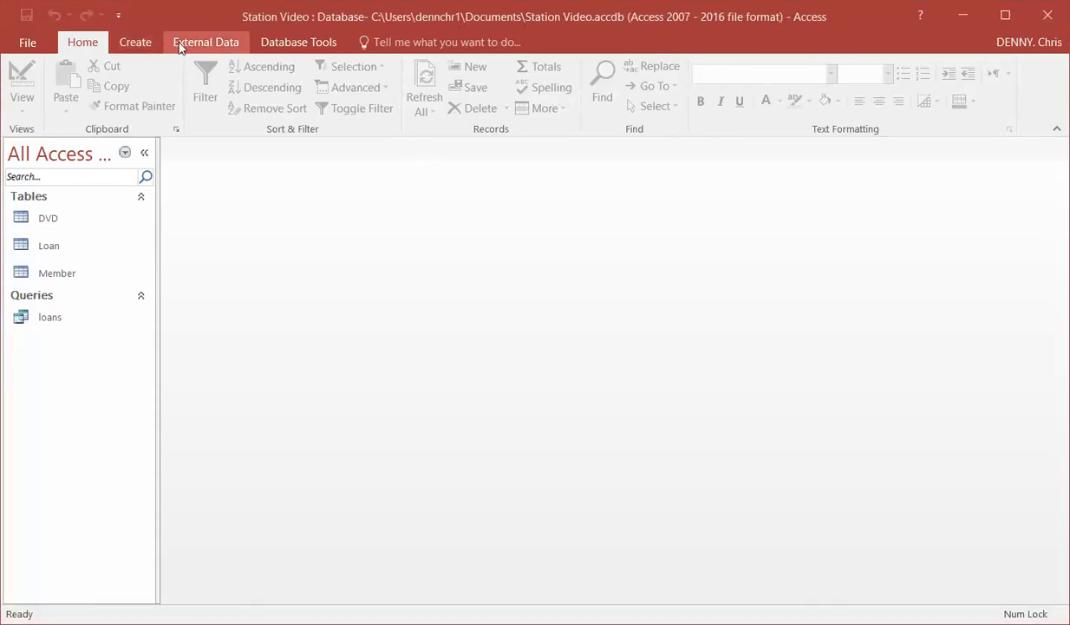
Start the Report Wizard, allowing its wizard file to open, and add all fields of the Loan table to the report
{"action": "left_click", "coordinate": [130, 45]}
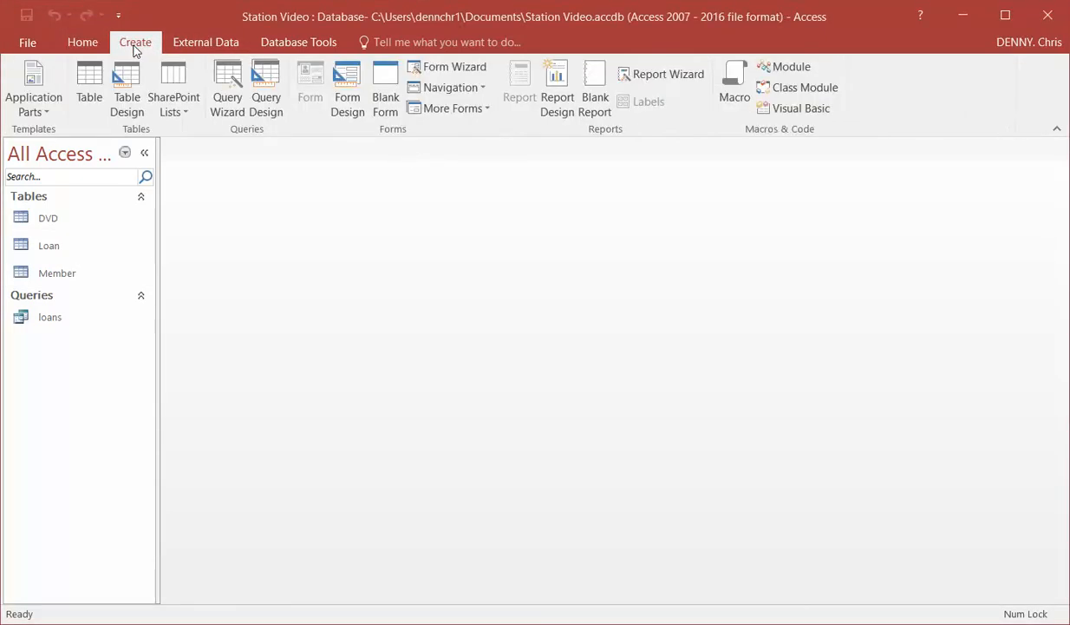
{"action": "left_click", "coordinate": [651, 85]}
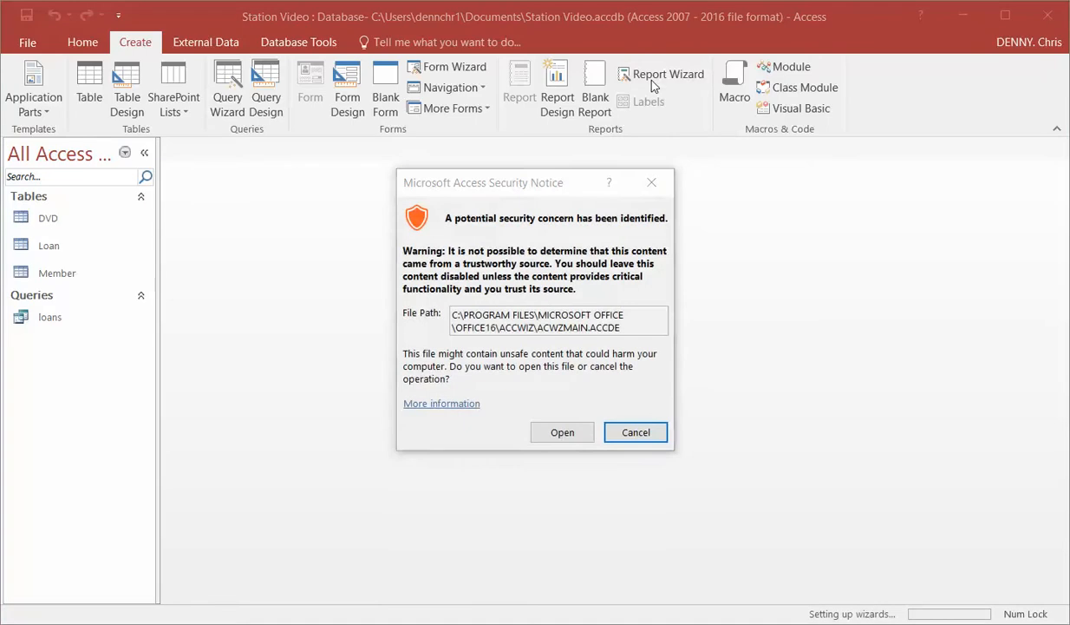
{"action": "left_click", "coordinate": [580, 434]}
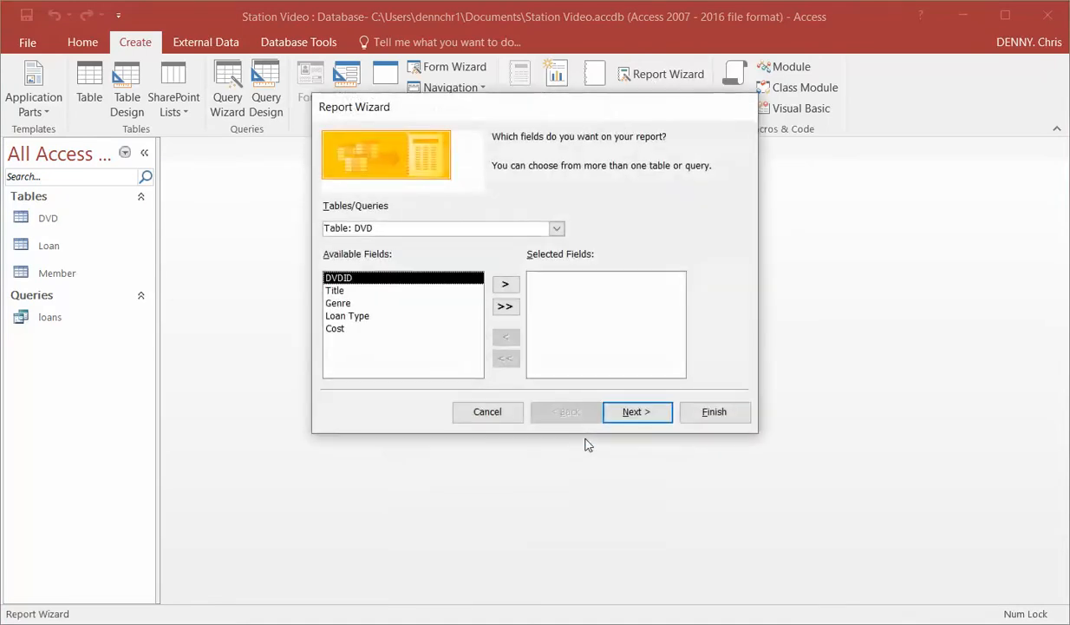
{"action": "left_click", "coordinate": [557, 229]}
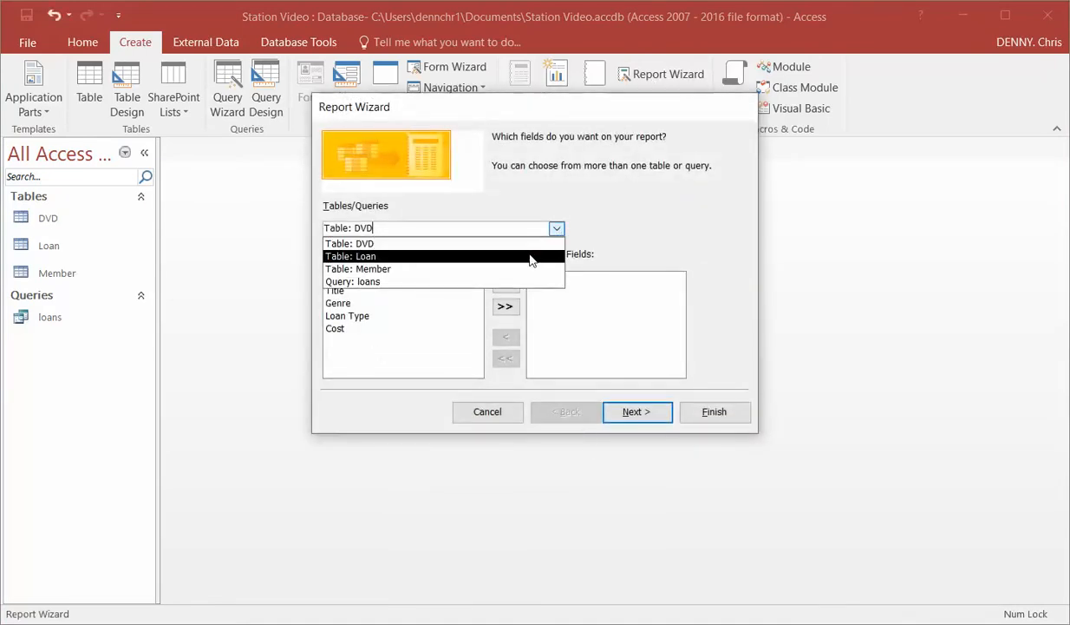
{"action": "left_click", "coordinate": [531, 257]}
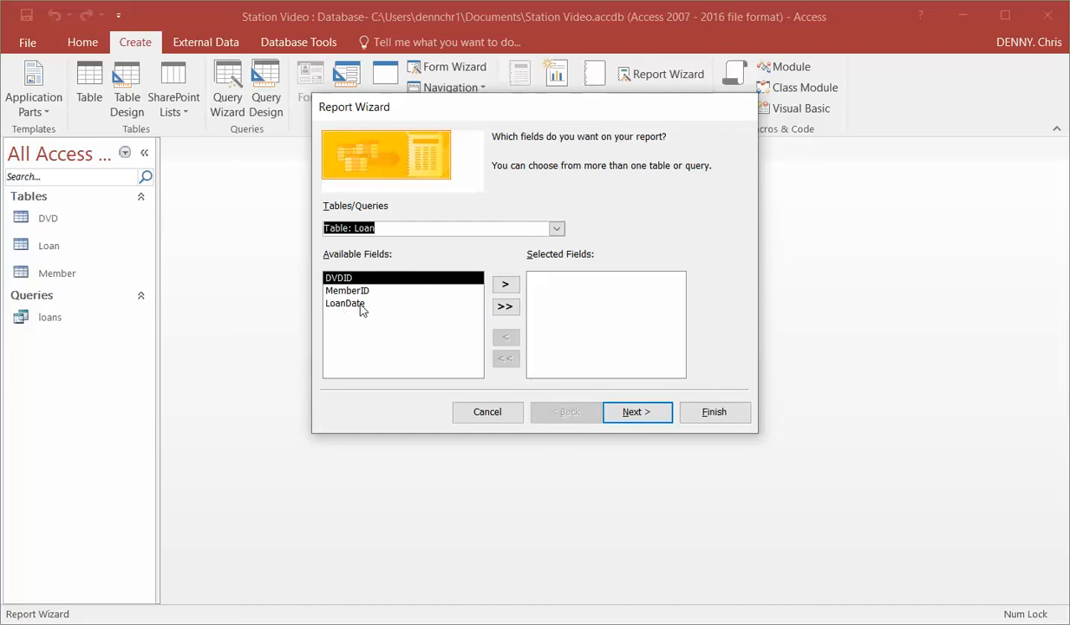
{"action": "left_click", "coordinate": [506, 309]}
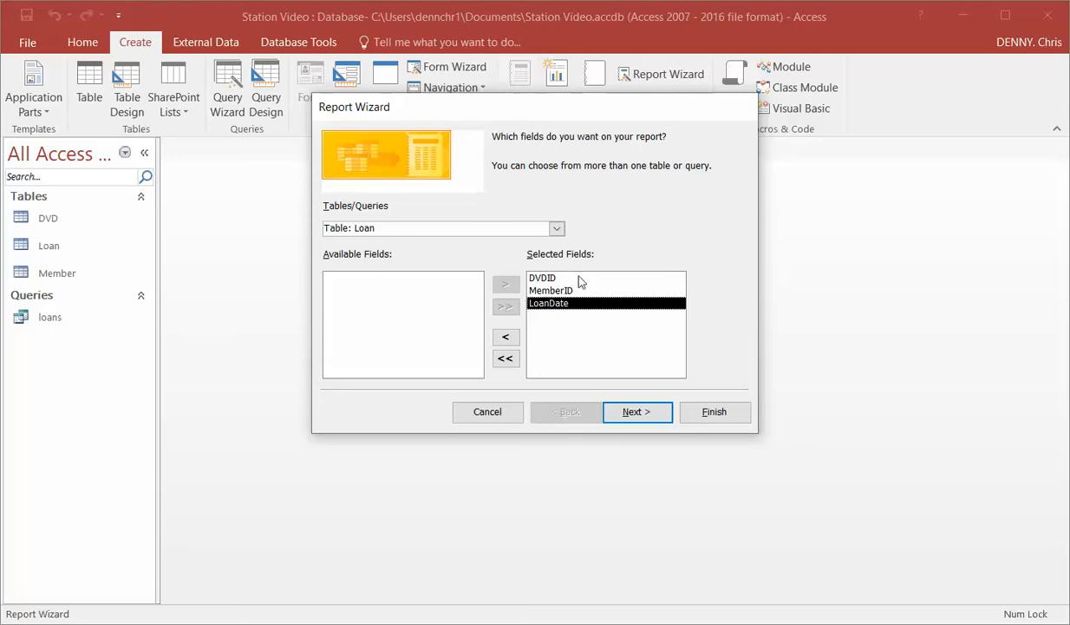
Add the Given Name and Surname fields from the Member table to the report's selected fields
{"action": "left_click", "coordinate": [557, 229]}
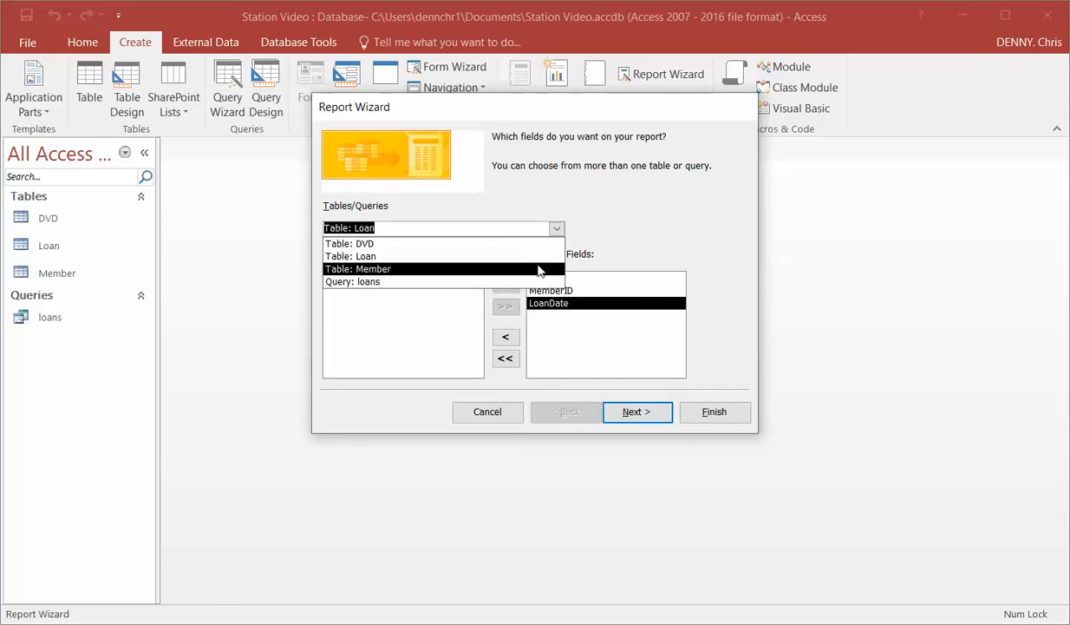
{"action": "left_click", "coordinate": [538, 270]}
{"action": "left_click", "coordinate": [358, 292]}
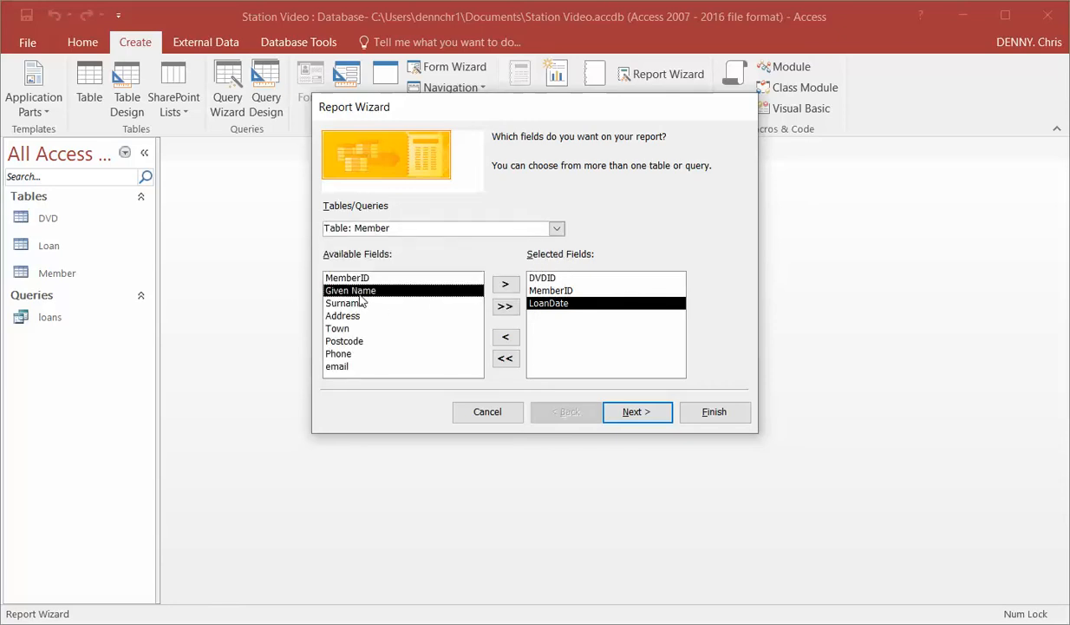
{"action": "left_click", "coordinate": [507, 285]}
{"action": "left_click", "coordinate": [507, 285]}
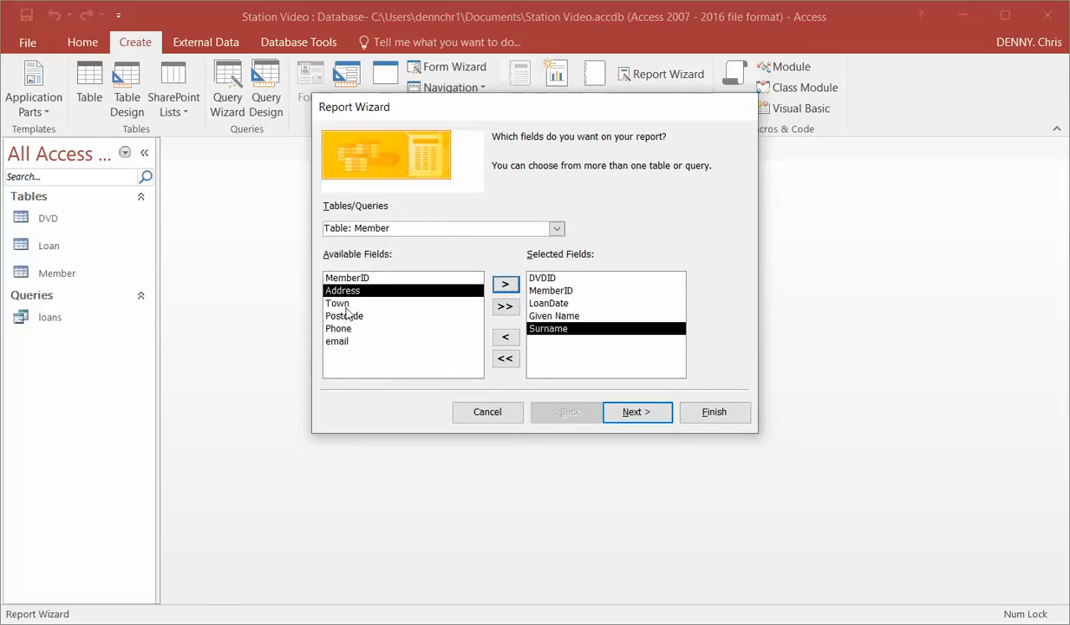
Add the Title and Cost fields from the DVD table and finish the field selection
{"action": "left_click", "coordinate": [557, 229]}
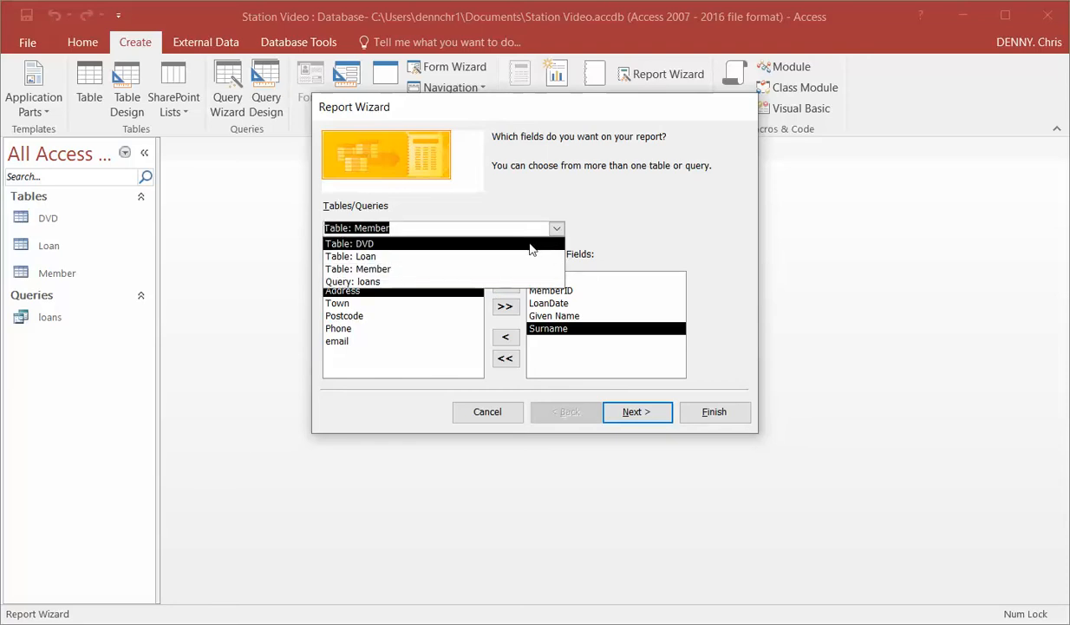
{"action": "left_click", "coordinate": [514, 244]}
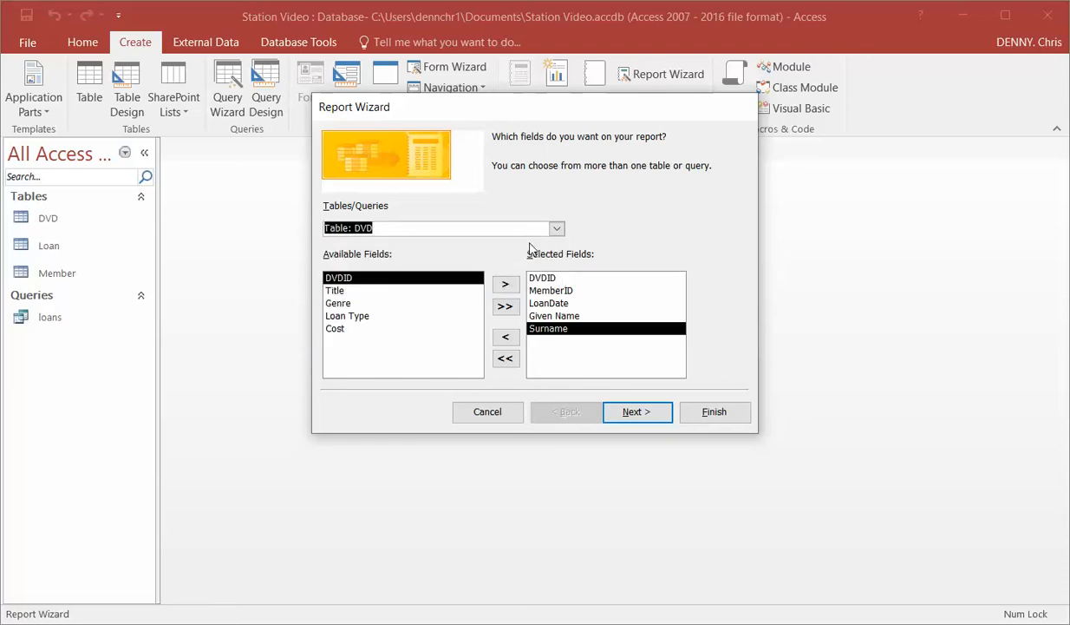
{"action": "double_click", "coordinate": [339, 292]}
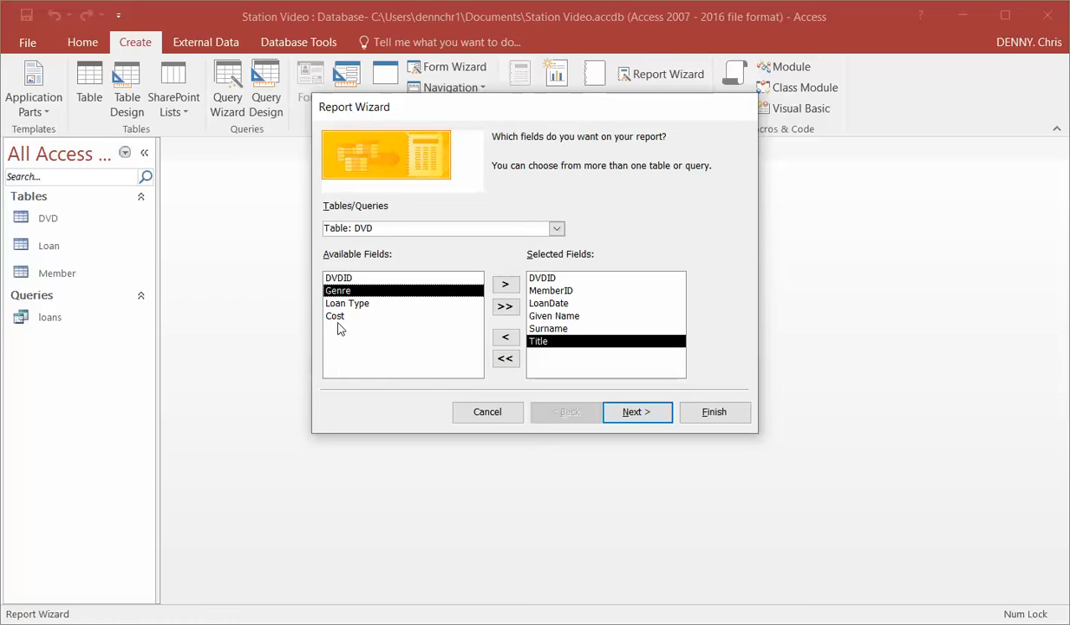
{"action": "double_click", "coordinate": [338, 317]}
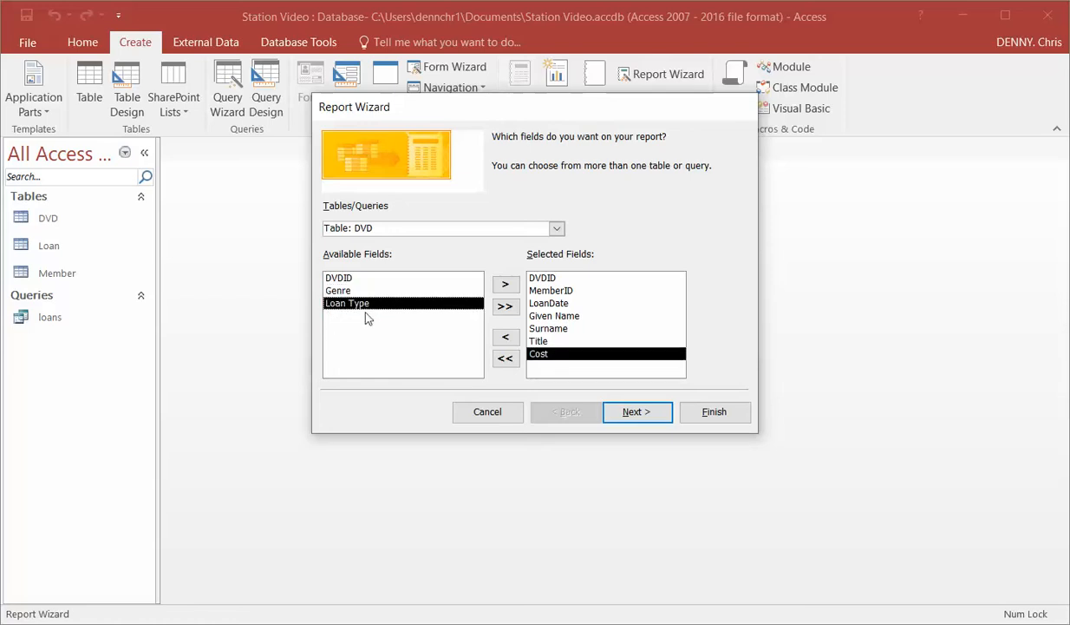
{"action": "left_click", "coordinate": [638, 411]}
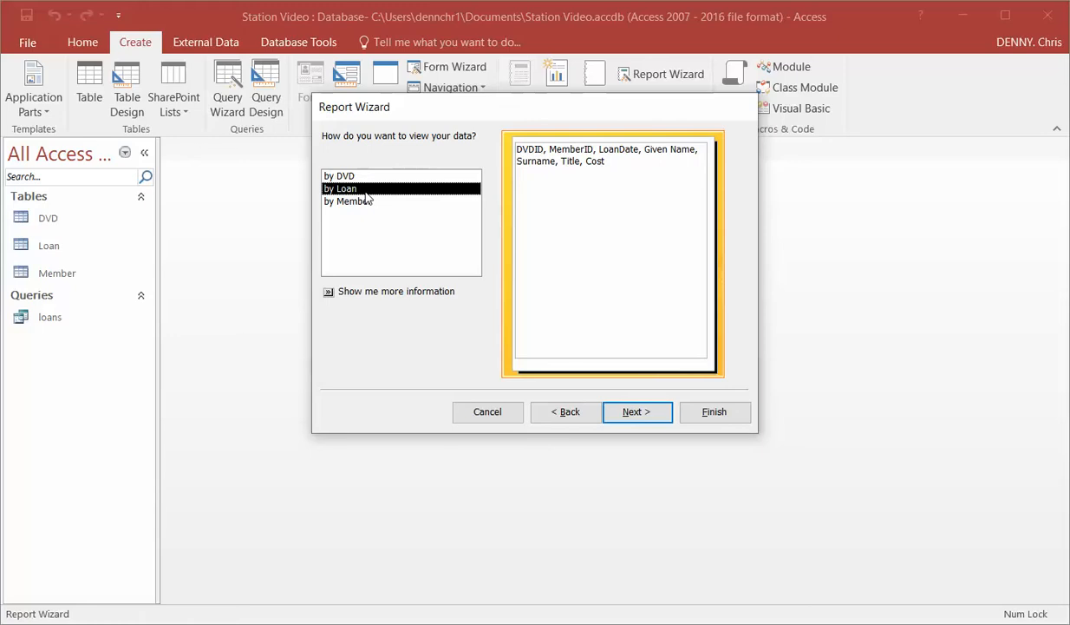
Keep the data viewed by Loan and add MemberID as the report's grouping level
{"action": "left_click", "coordinate": [638, 411]}
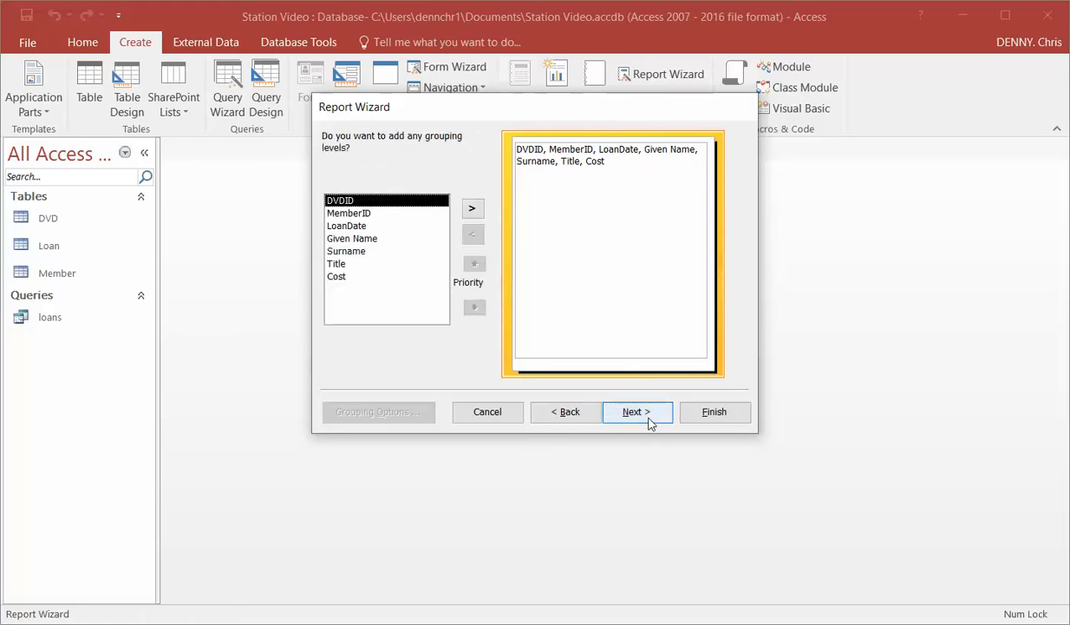
{"action": "left_click", "coordinate": [348, 215]}
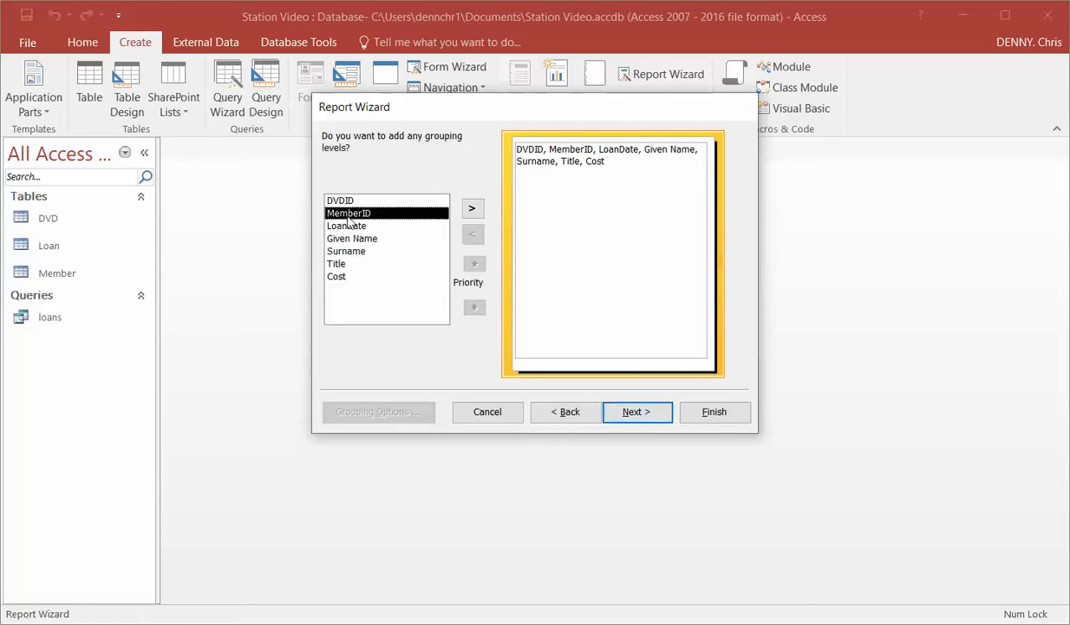
{"action": "left_click", "coordinate": [471, 208]}
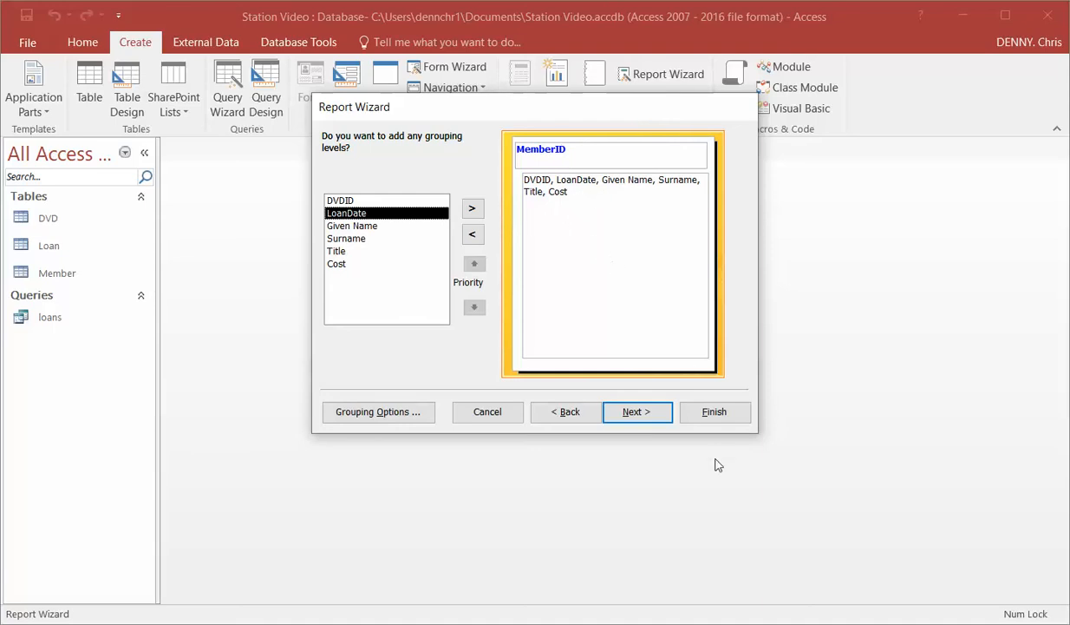
{"action": "left_click", "coordinate": [649, 413]}
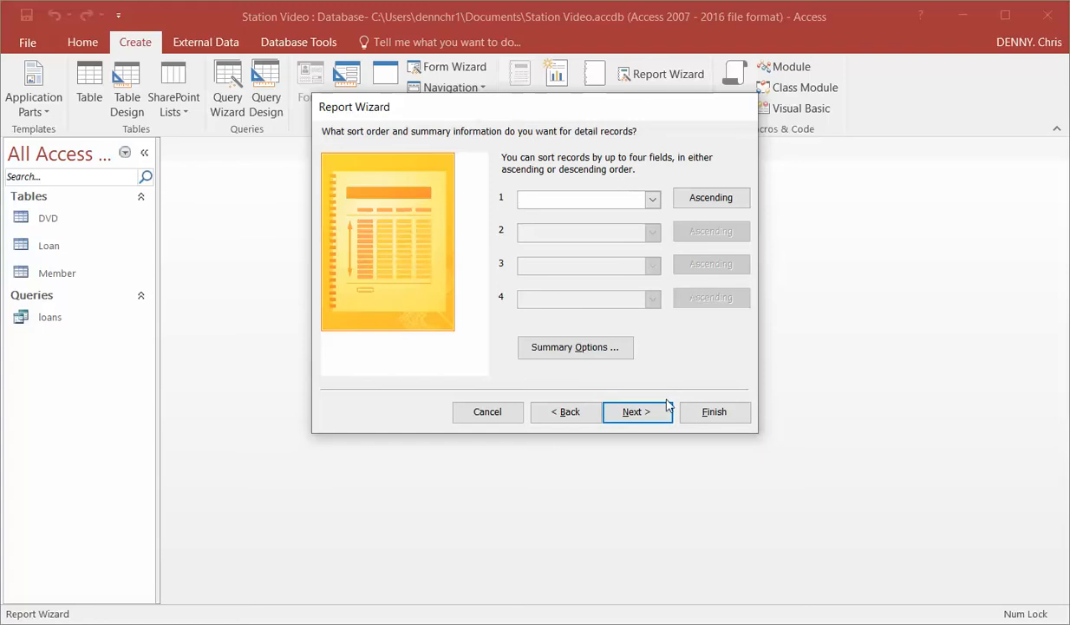
Skip sorting, keep the stepped portrait layout, title the report "Members Loans" and generate its preview
{"action": "left_click", "coordinate": [646, 421]}
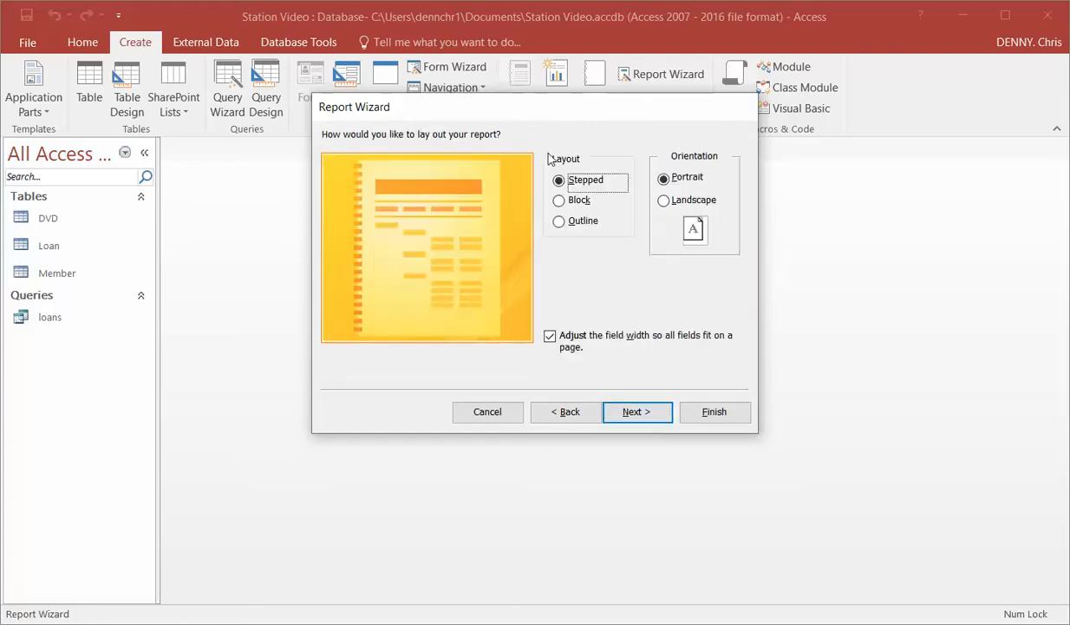
{"action": "left_click", "coordinate": [661, 416]}
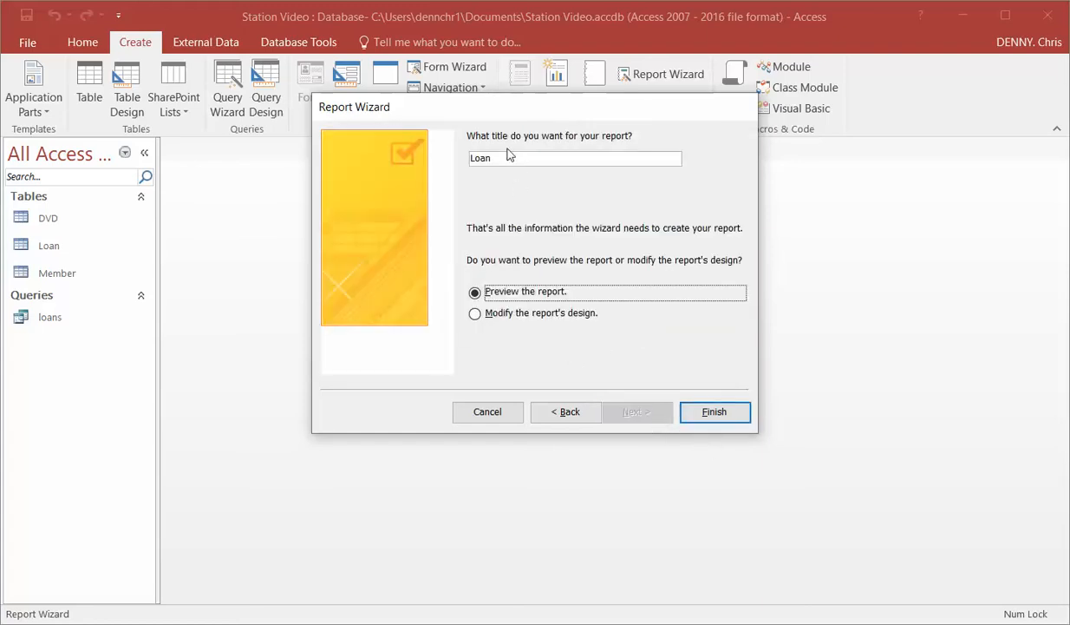
{"action": "left_click_drag", "start_coordinate": [507, 159], "coordinate": [433, 164]}
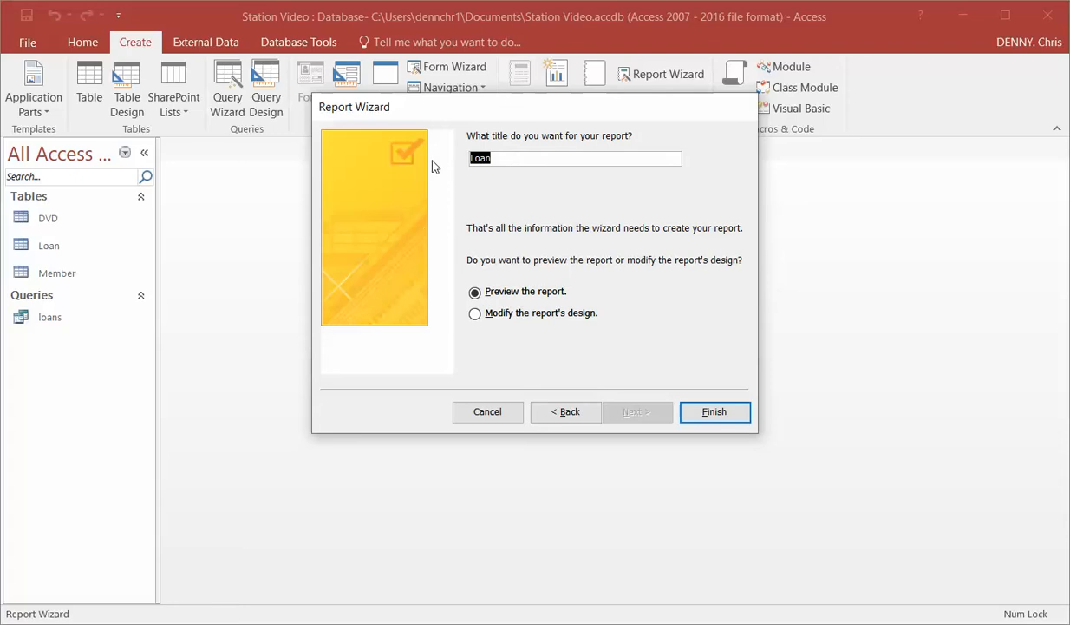
{"action": "type", "text": "Members"}
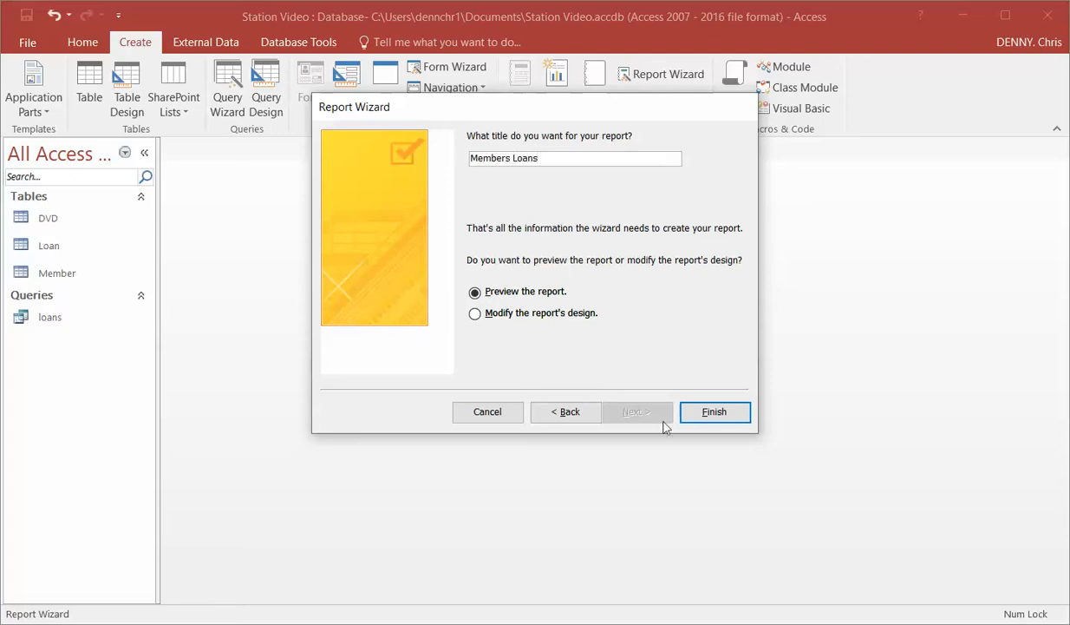
{"action": "left_click", "coordinate": [713, 411]}
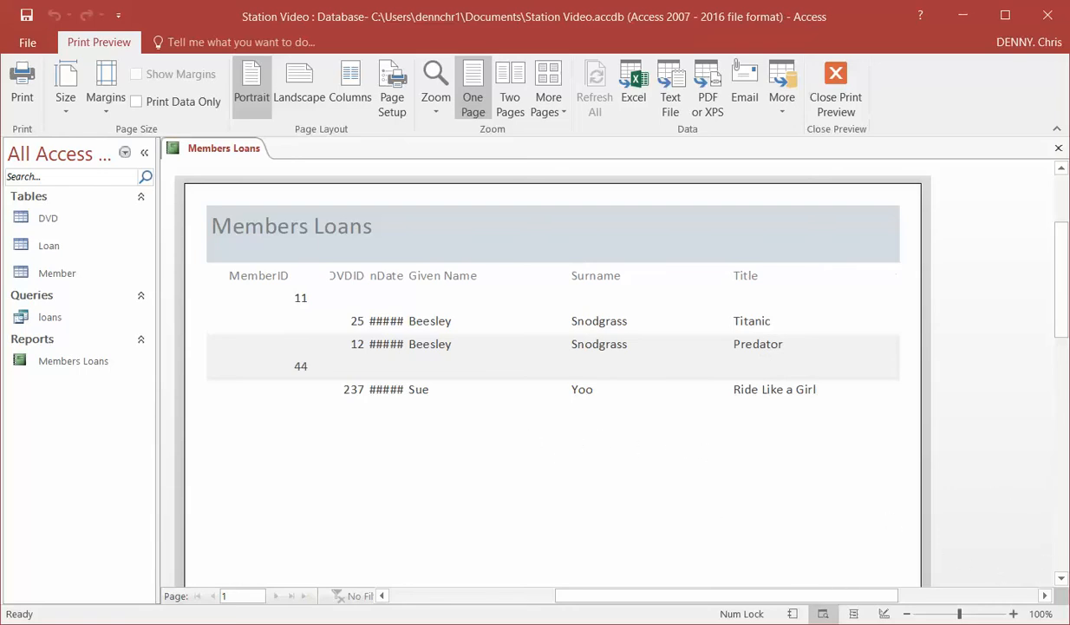
Close the print preview and move the Given Name and Surname text boxes from Detail up into the MemberID Header
{"action": "left_click", "coordinate": [835, 83]}
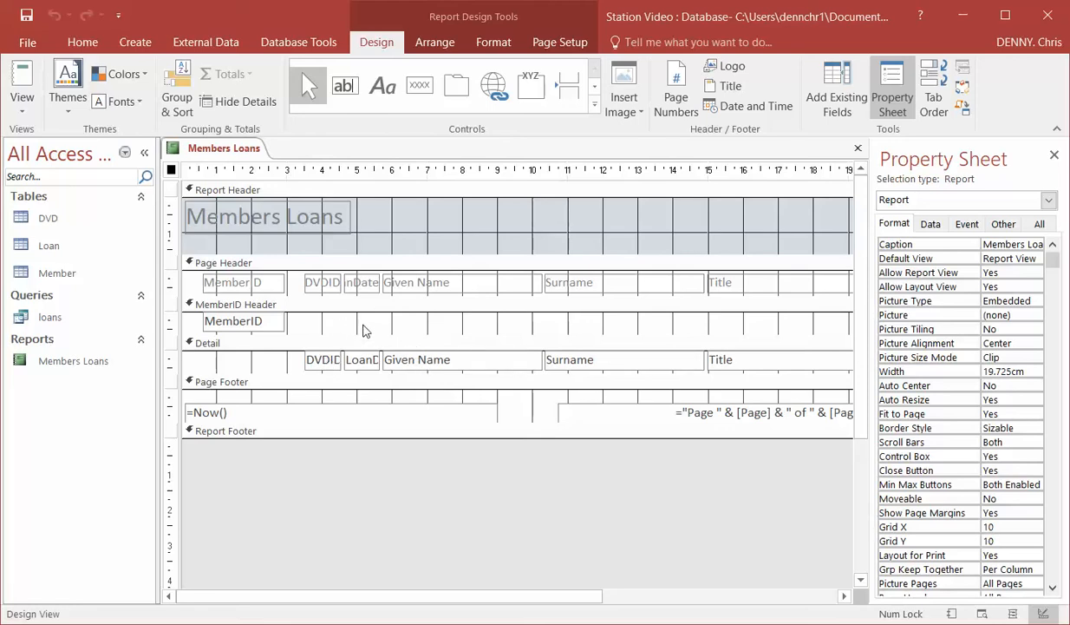
{"action": "left_click_drag", "start_coordinate": [421, 357], "coordinate": [433, 321]}
{"action": "left_click_drag", "start_coordinate": [599, 350], "coordinate": [607, 324]}
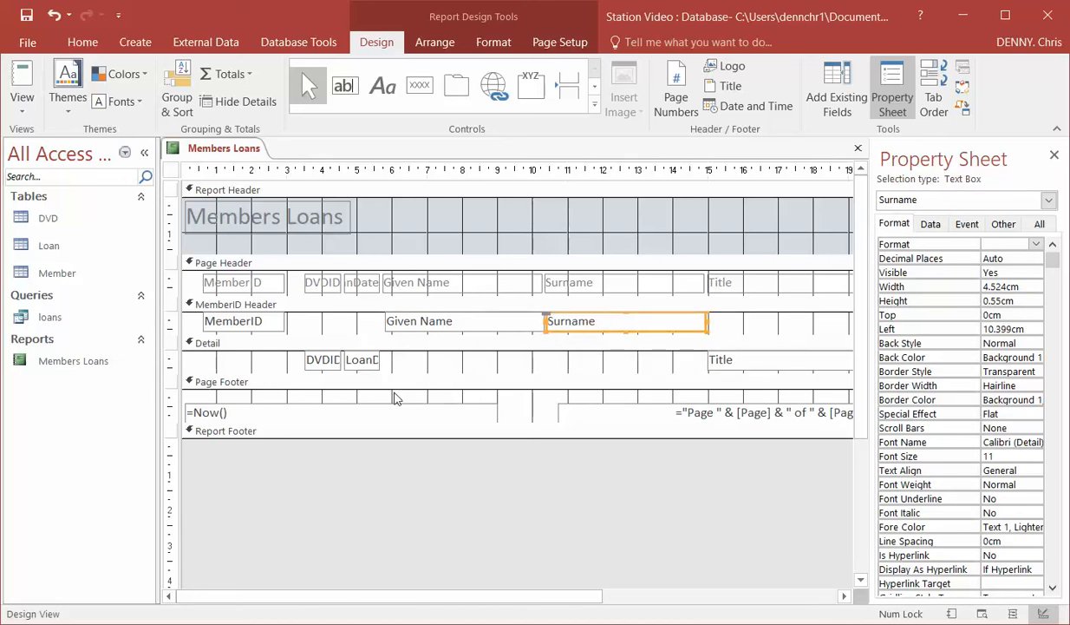
Widen the LoanDate text box in Detail to about 2.7 cm and move the Title text box directly beside it
{"action": "left_click", "coordinate": [353, 359]}
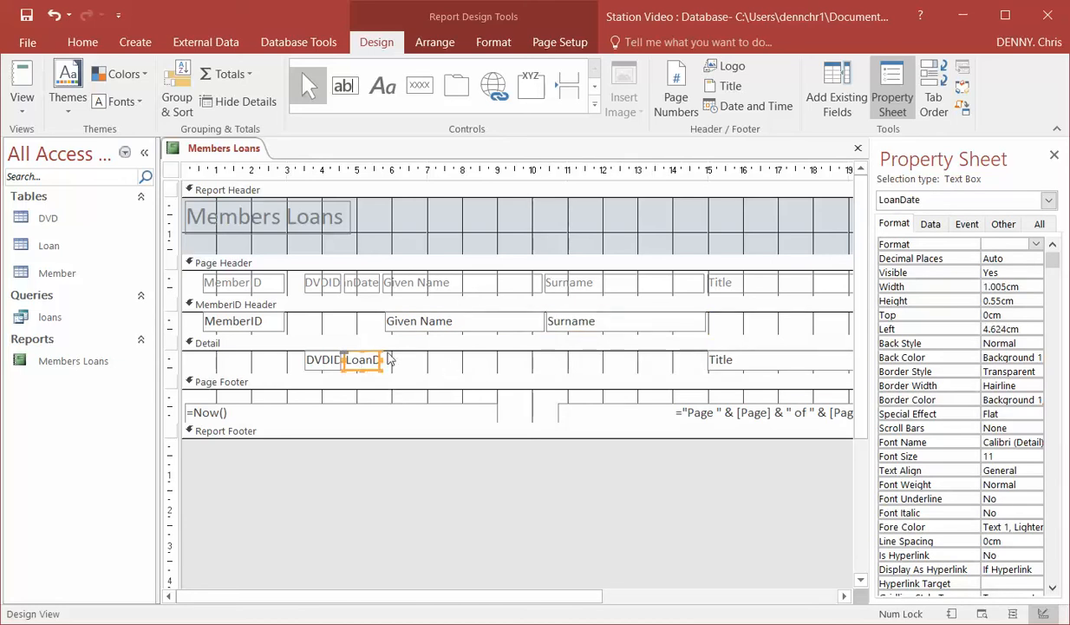
{"action": "left_click_drag", "start_coordinate": [379, 359], "coordinate": [439, 361]}
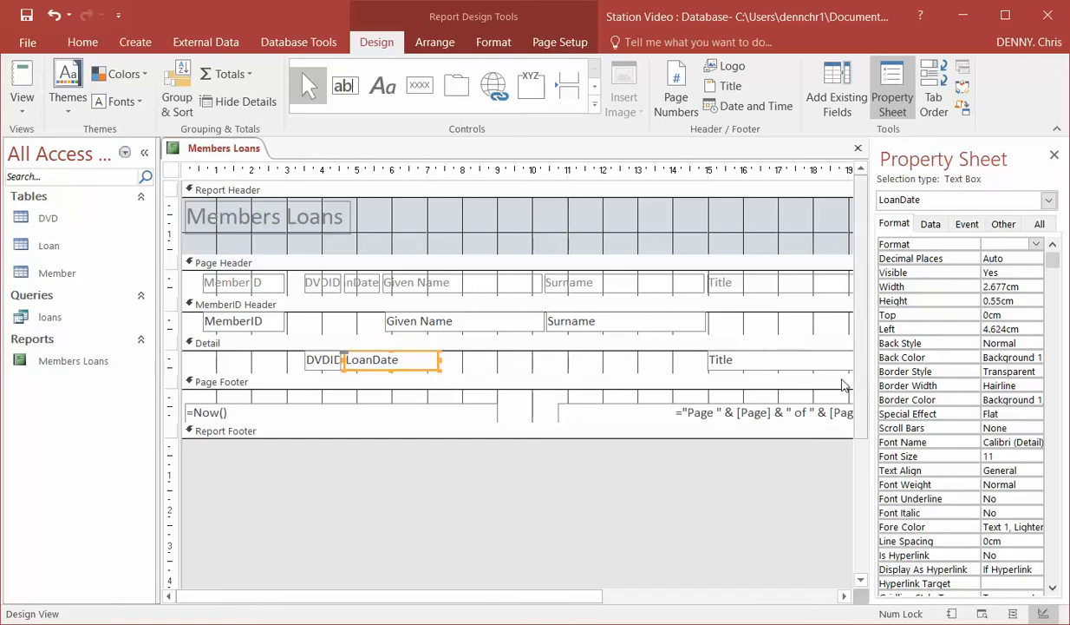
{"action": "left_click_drag", "start_coordinate": [765, 369], "coordinate": [497, 367]}
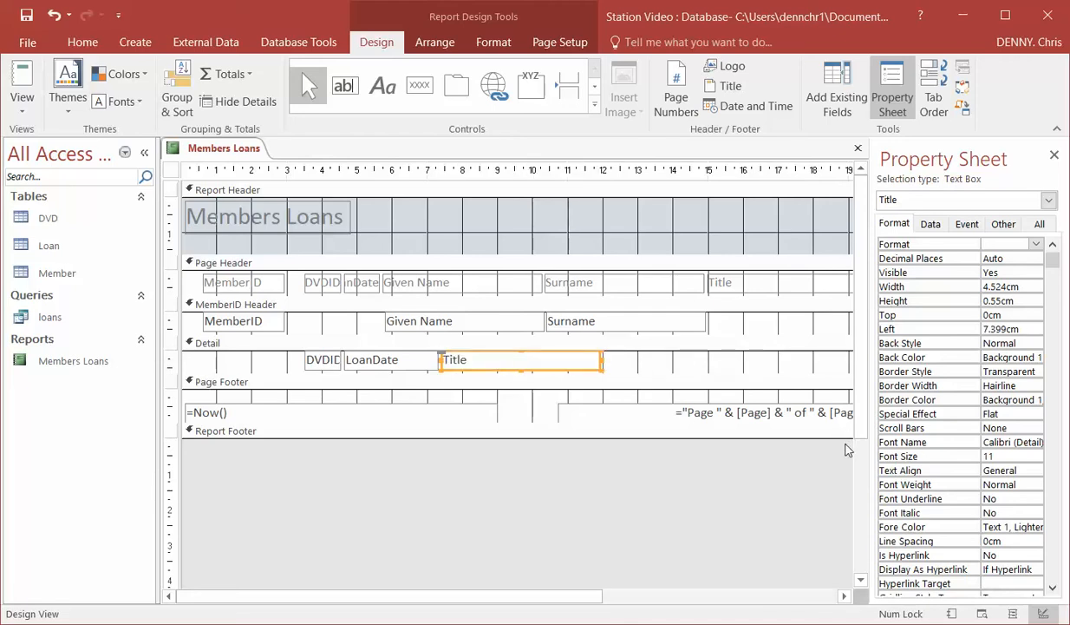
{"action": "left_click", "coordinate": [801, 596]}
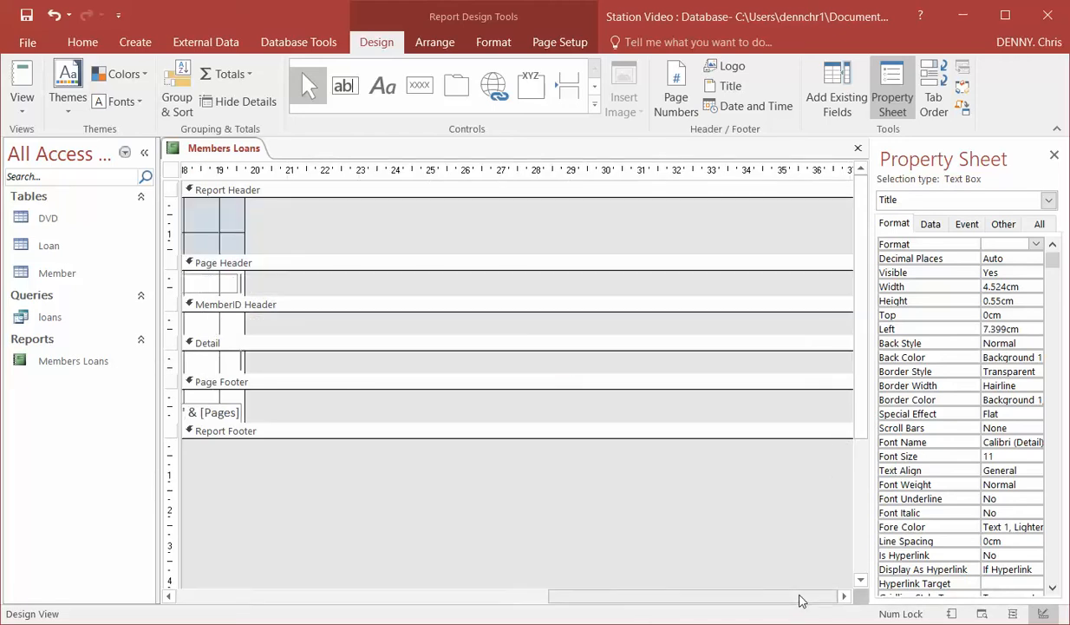
{"action": "left_click", "coordinate": [212, 597]}
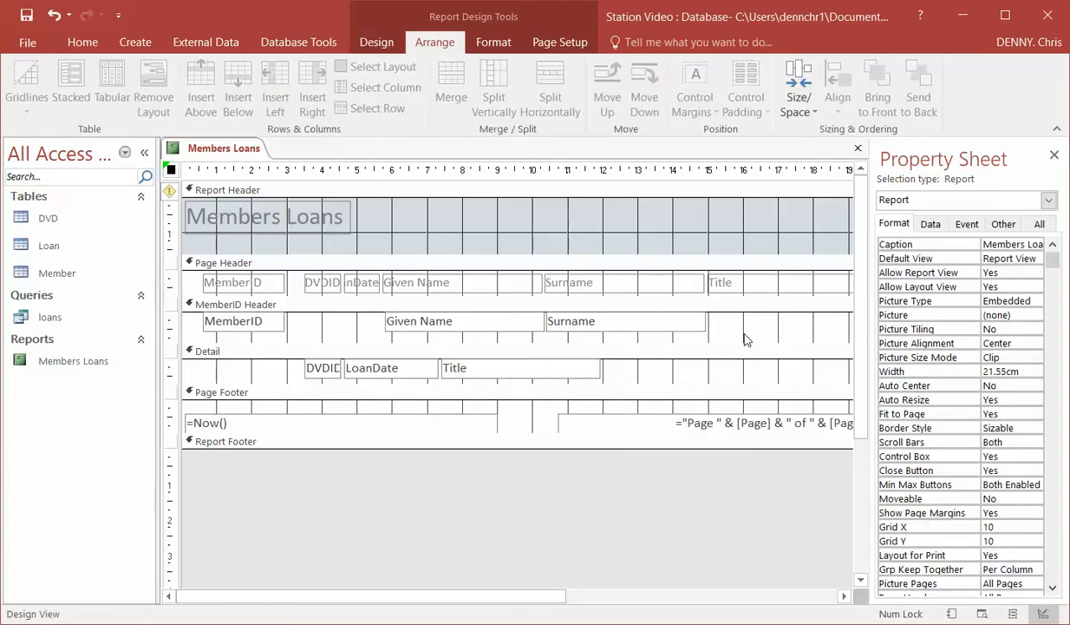
Add a text box about 3.3 cm wide along the top of Detail, past the Title field, and delete its attached label
{"action": "left_click", "coordinate": [375, 45]}
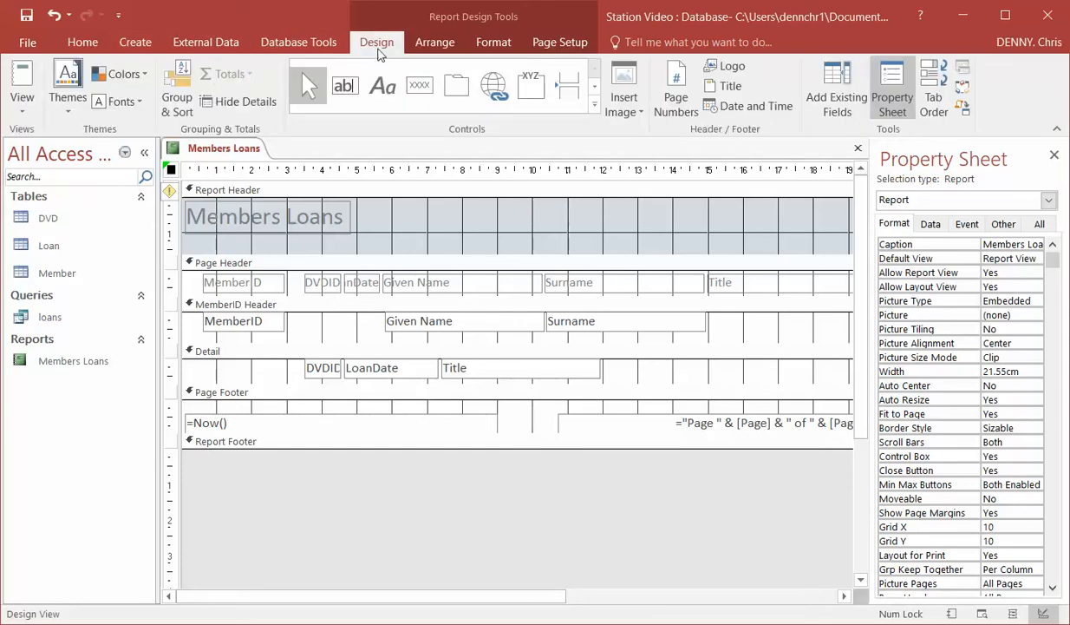
{"action": "left_click", "coordinate": [344, 100]}
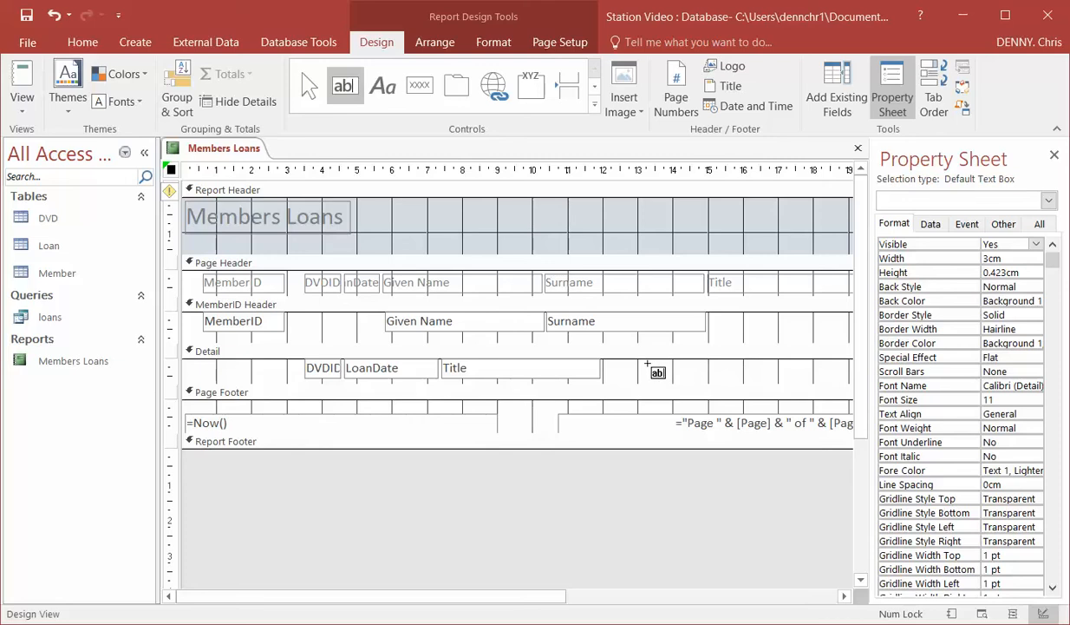
{"action": "left_click_drag", "start_coordinate": [638, 360], "coordinate": [755, 380]}
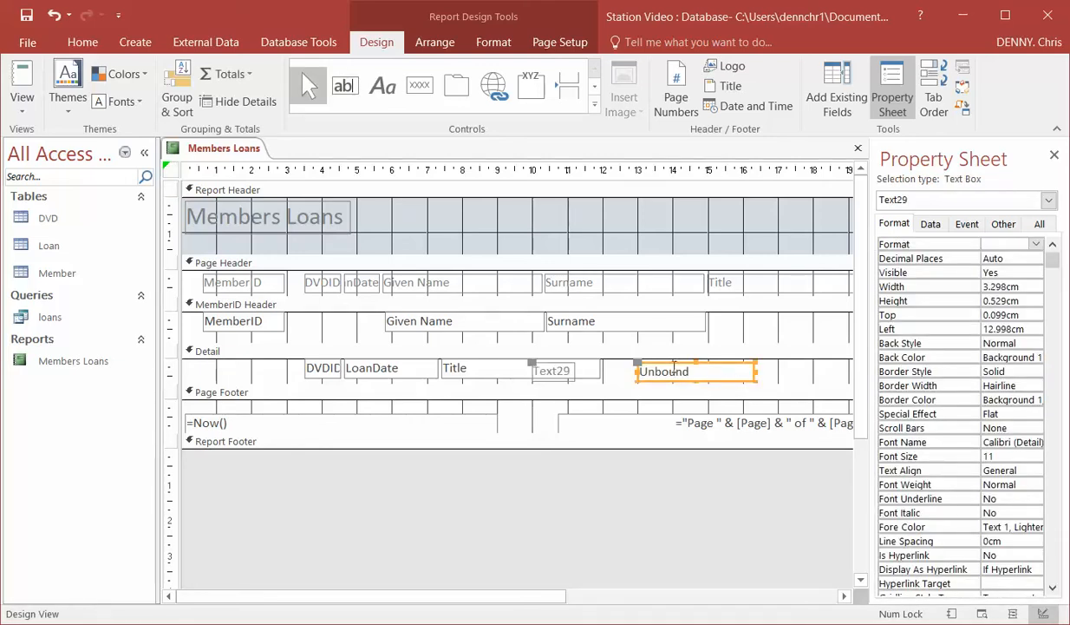
{"action": "left_click_drag", "start_coordinate": [666, 361], "coordinate": [666, 359]}
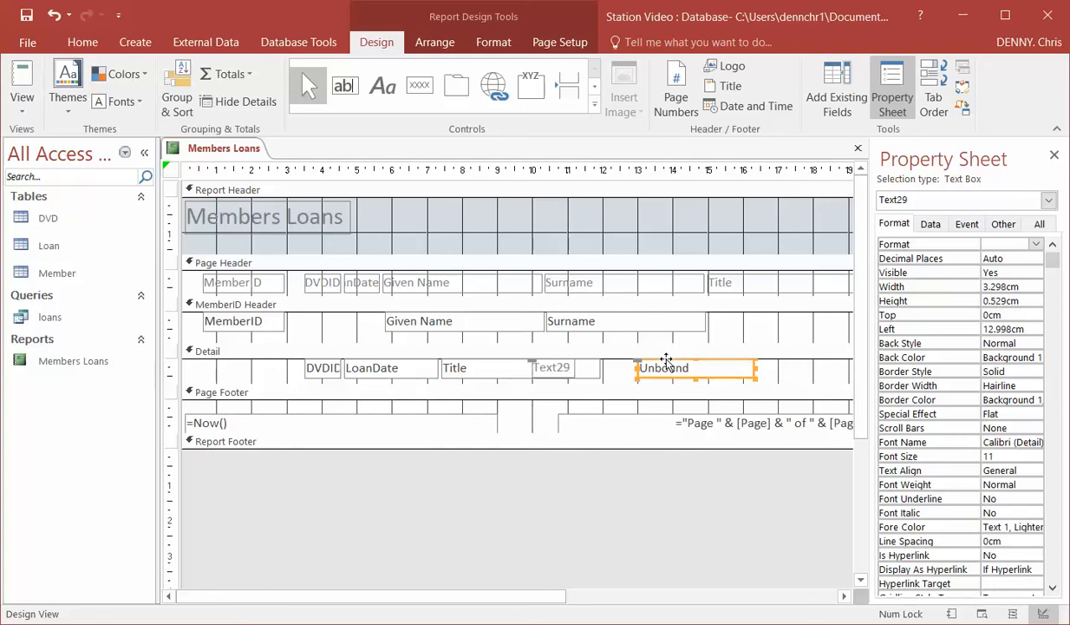
{"action": "left_click", "coordinate": [566, 371]}
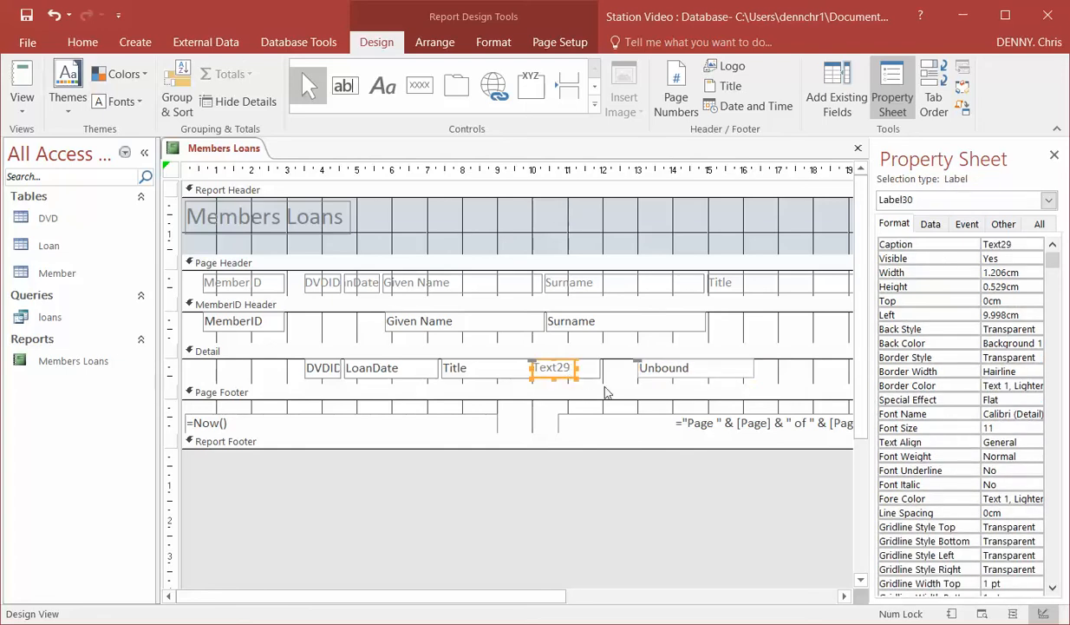
{"action": "key", "text": "Delete"}
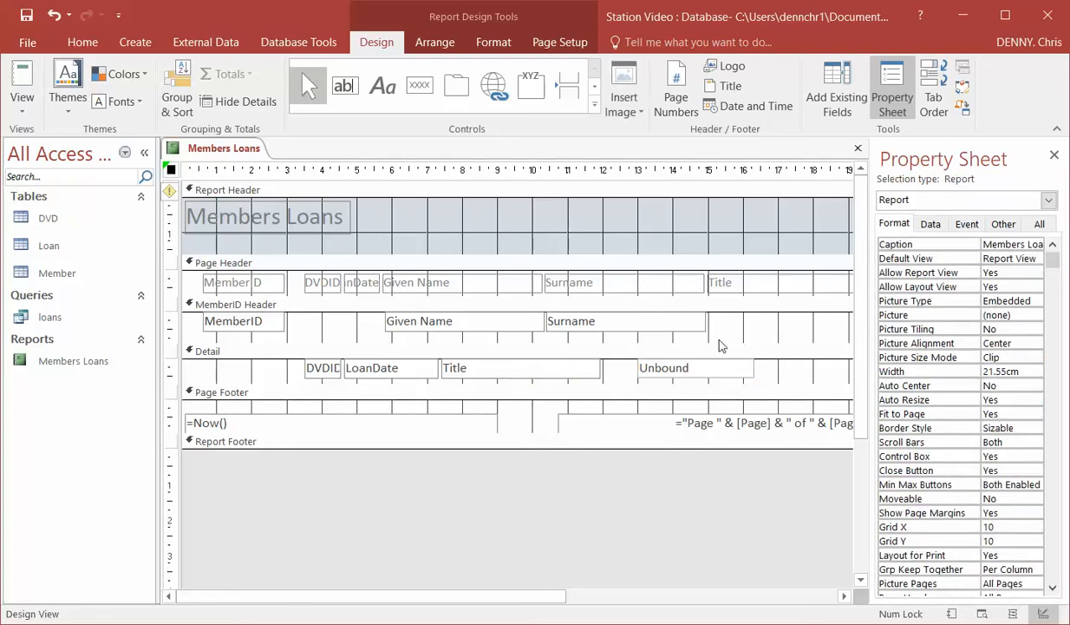
Move the unbound text box in Detail directly beside Title and set its control source to Cost
{"action": "left_click", "coordinate": [666, 378]}
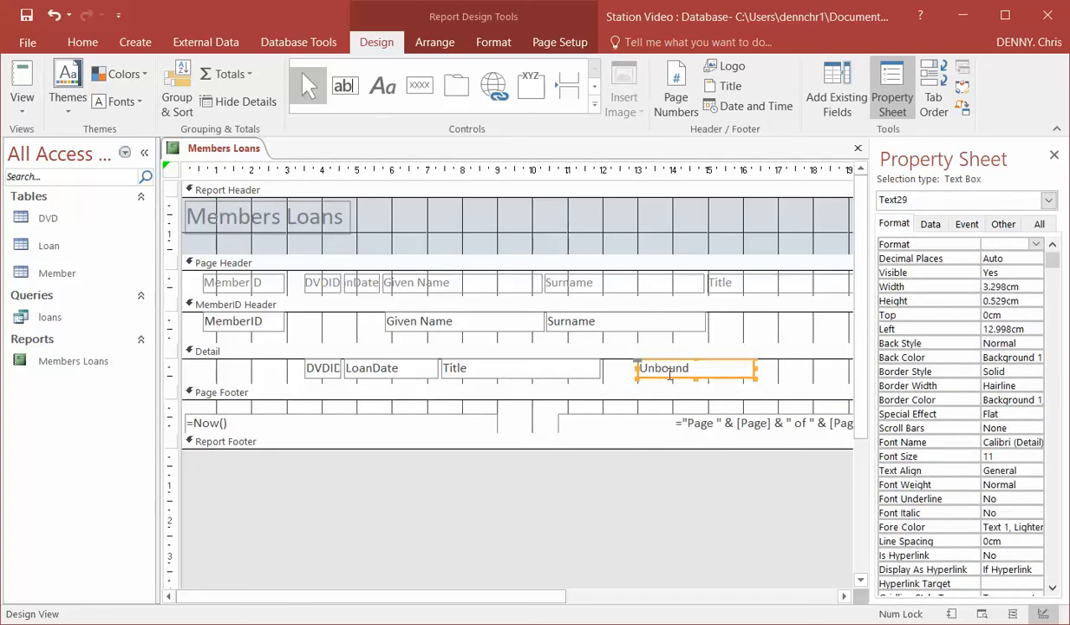
{"action": "left_click_drag", "start_coordinate": [674, 375], "coordinate": [634, 380]}
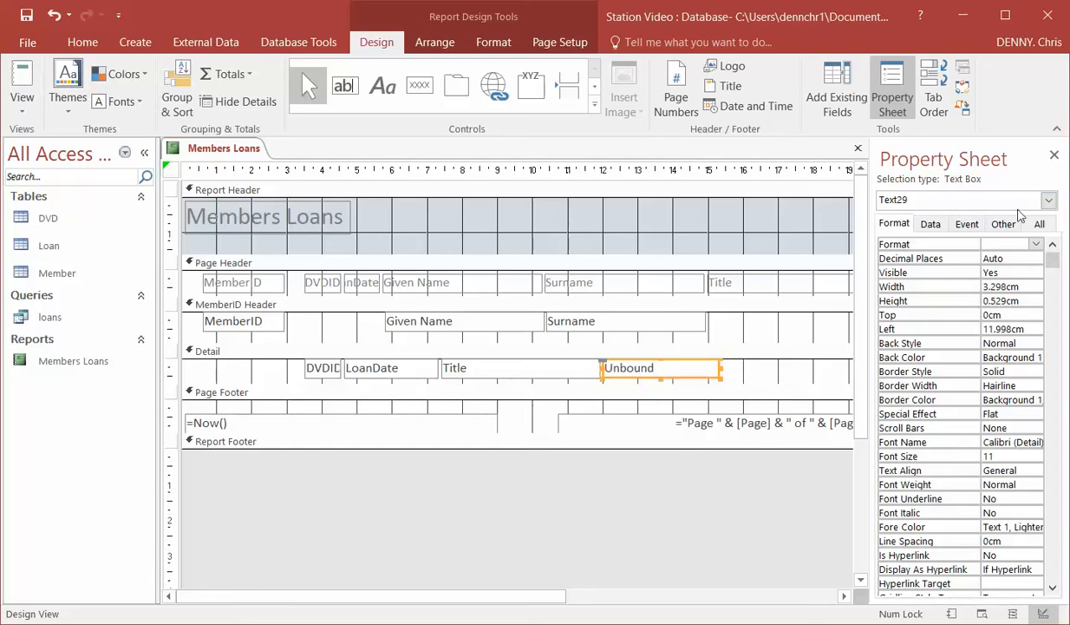
{"action": "left_click", "coordinate": [932, 226]}
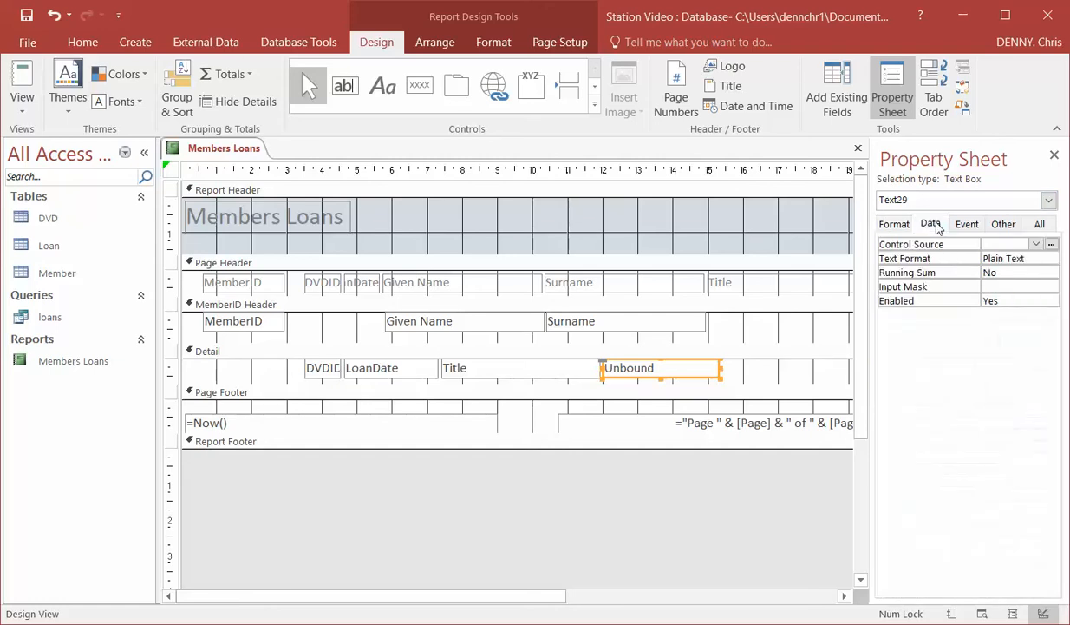
{"action": "left_click", "coordinate": [1037, 244]}
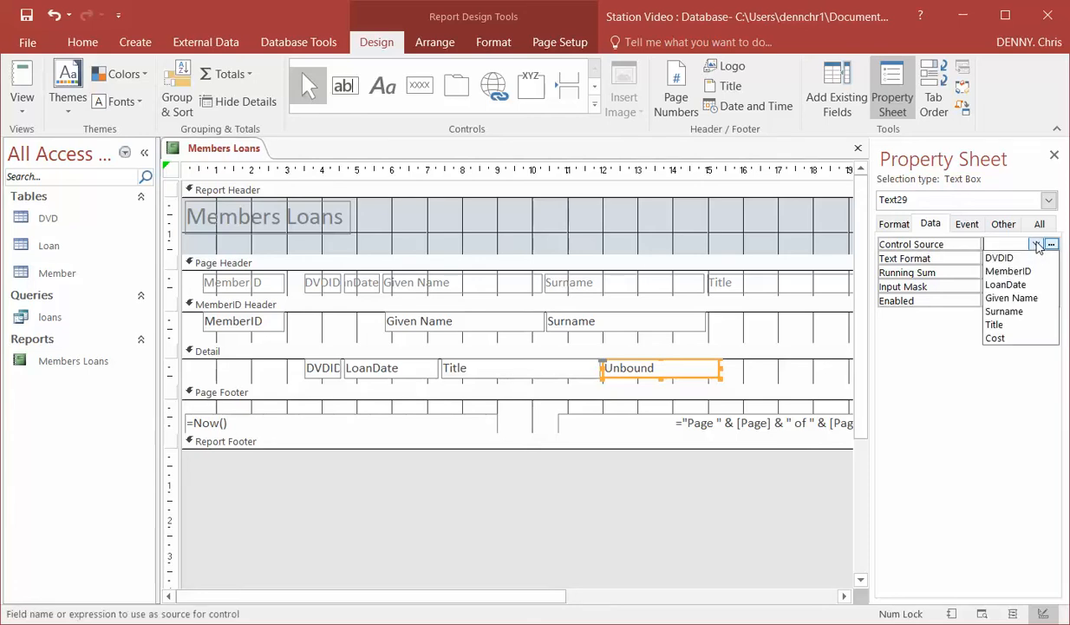
{"action": "left_click", "coordinate": [1032, 338]}
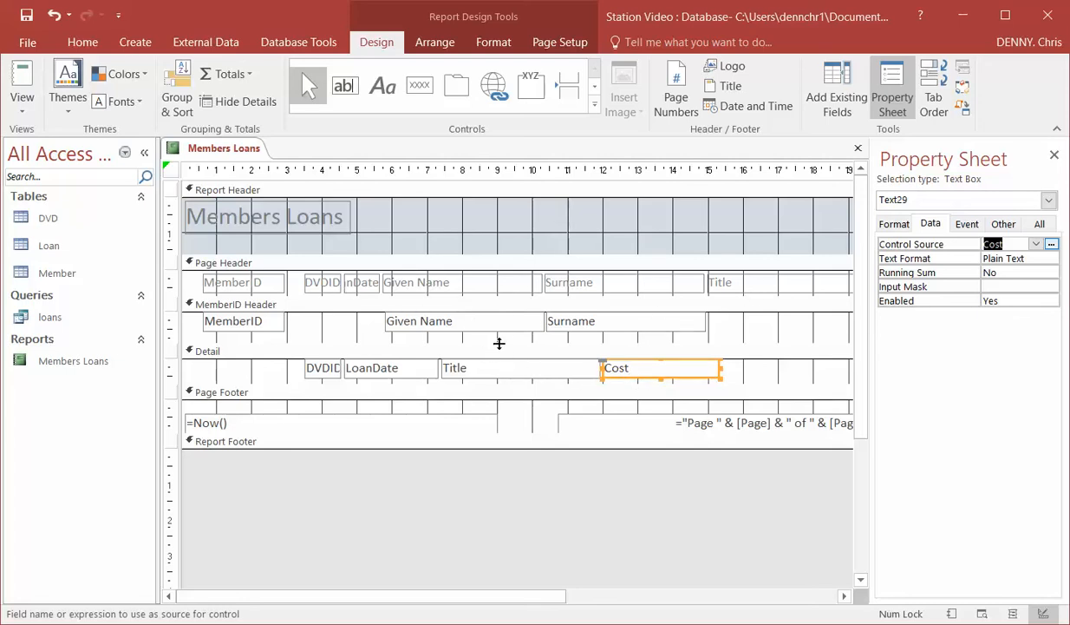
Make the MemberID Header taller and move the DVDID, LoanDate and Title labels from the Page Header into its lower part
{"action": "left_click_drag", "start_coordinate": [499, 344], "coordinate": [499, 371]}
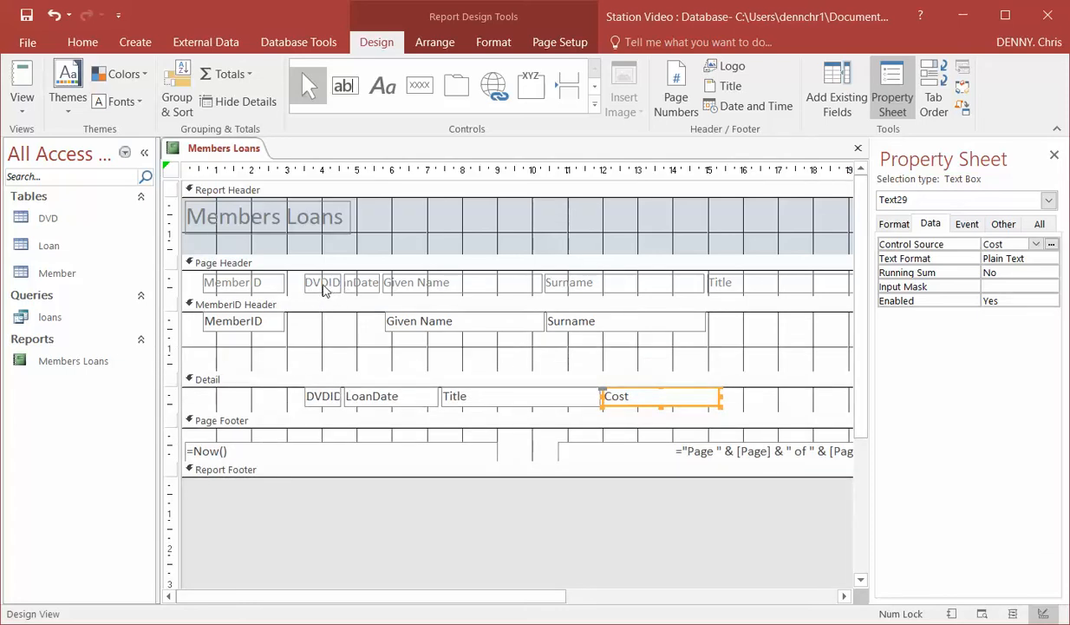
{"action": "left_click_drag", "start_coordinate": [314, 286], "coordinate": [321, 361]}
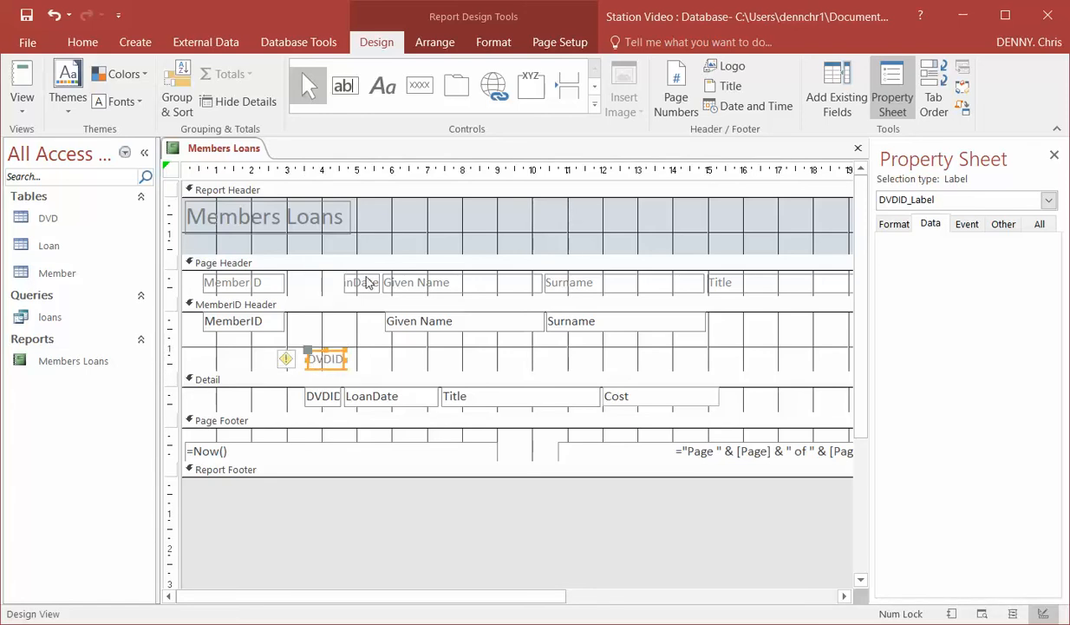
{"action": "left_click_drag", "start_coordinate": [362, 282], "coordinate": [412, 358]}
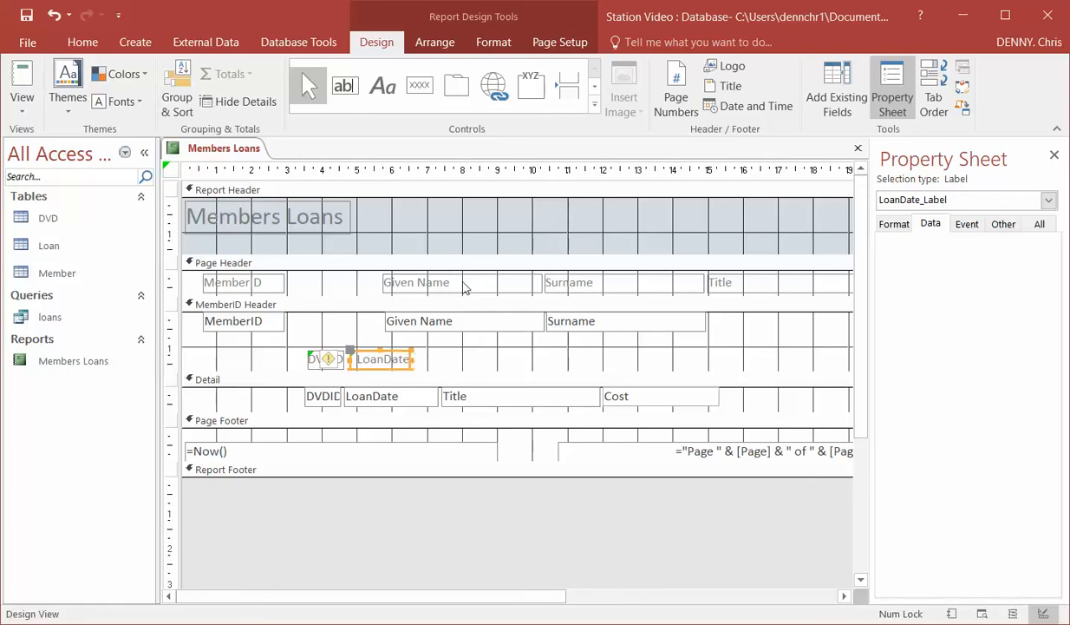
{"action": "left_click_drag", "start_coordinate": [738, 283], "coordinate": [469, 360]}
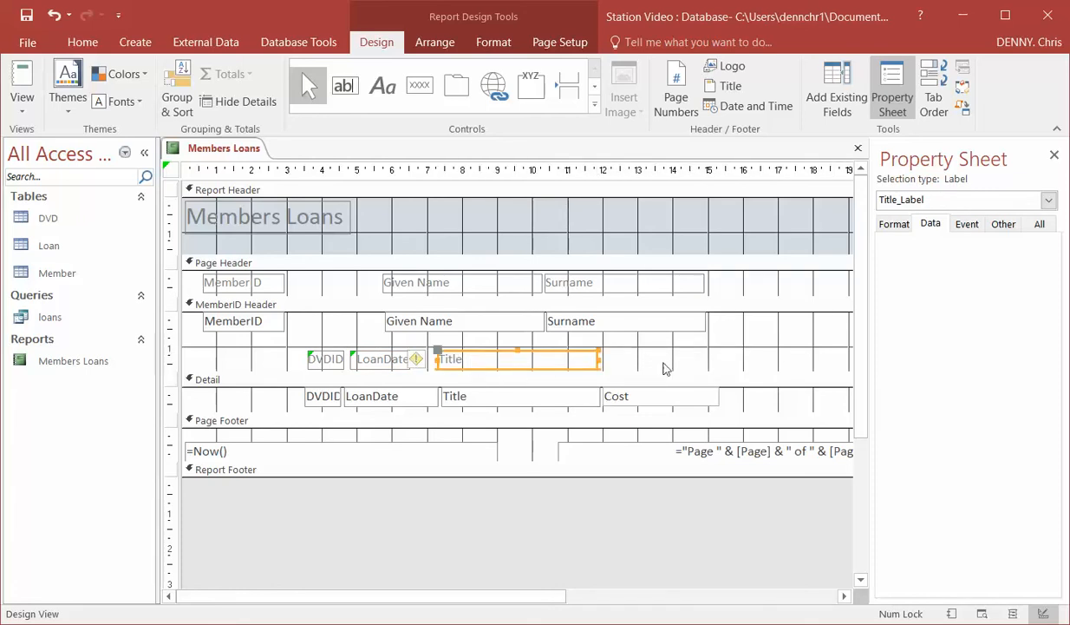
Add a label reading "Cost" beside the Title label in the MemberID Header and narrow it to about 3 cm
{"action": "left_click", "coordinate": [372, 91]}
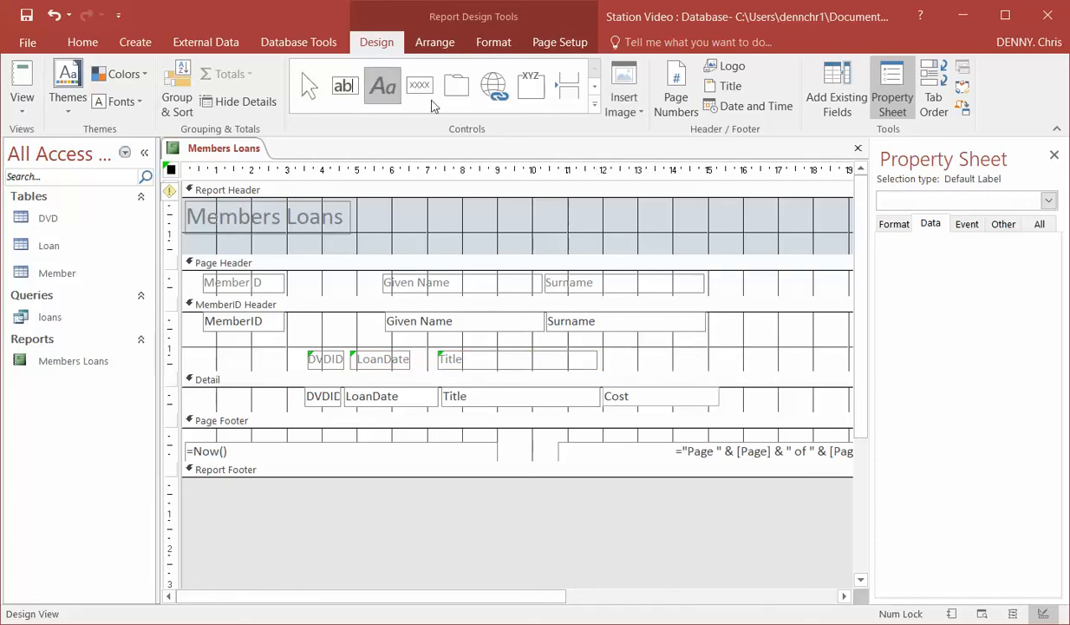
{"action": "left_click_drag", "start_coordinate": [608, 356], "coordinate": [737, 368]}
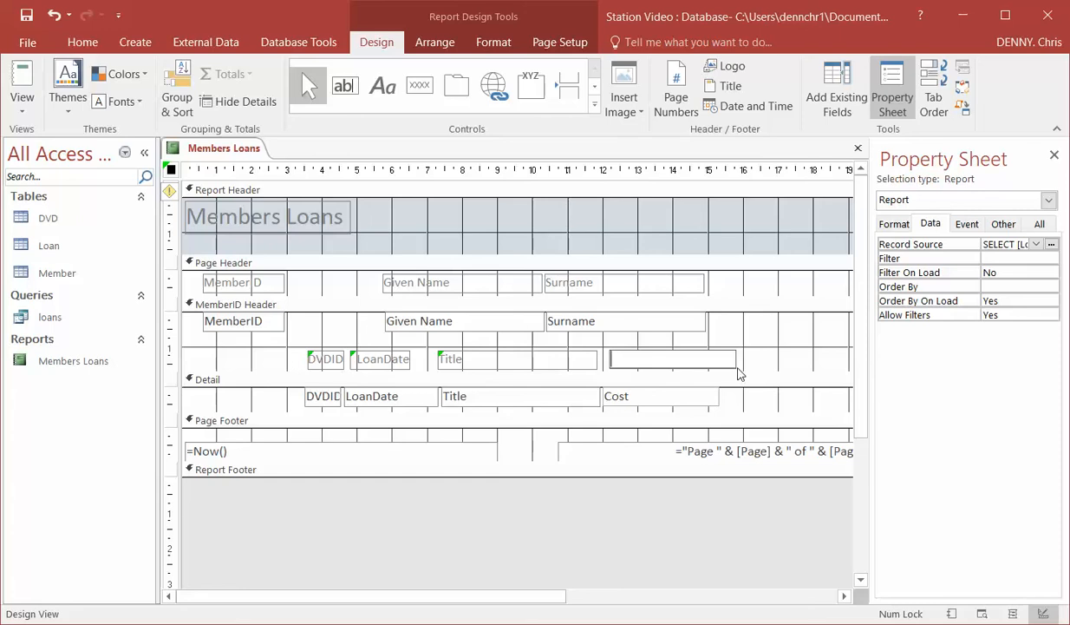
{"action": "type", "text": "Cost"}
{"action": "left_click", "coordinate": [790, 359]}
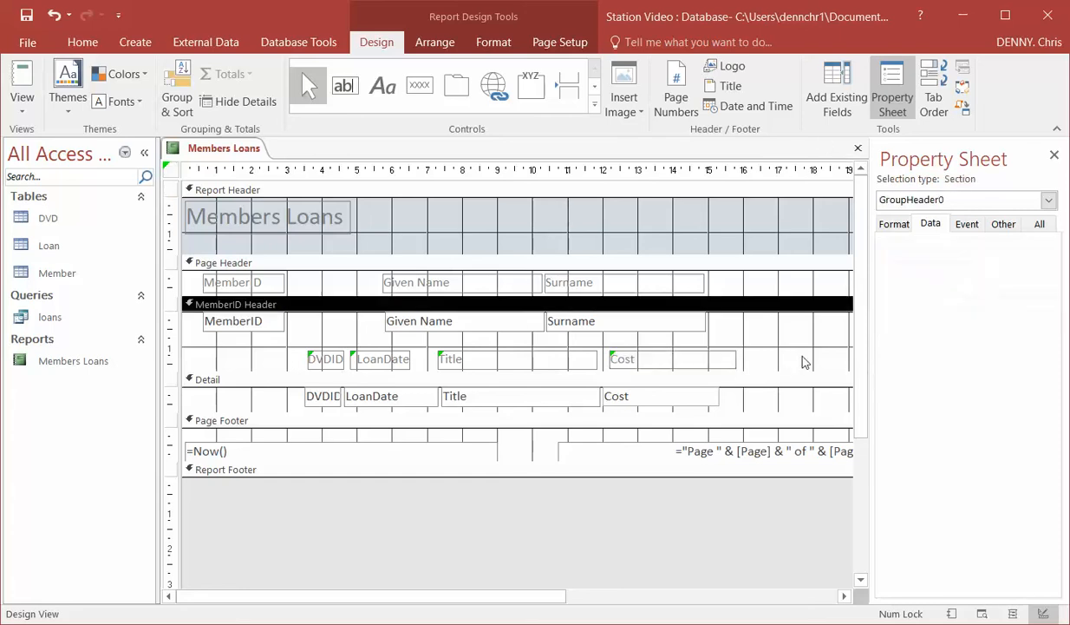
{"action": "left_click", "coordinate": [701, 358]}
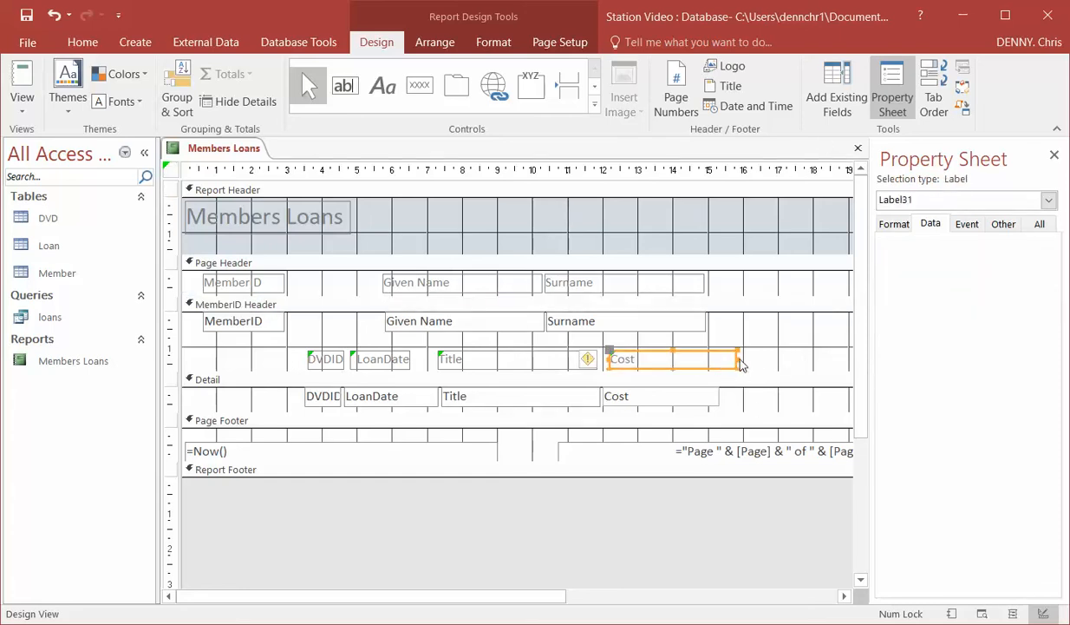
{"action": "left_click_drag", "start_coordinate": [737, 358], "coordinate": [718, 357]}
{"action": "left_click", "coordinate": [781, 351]}
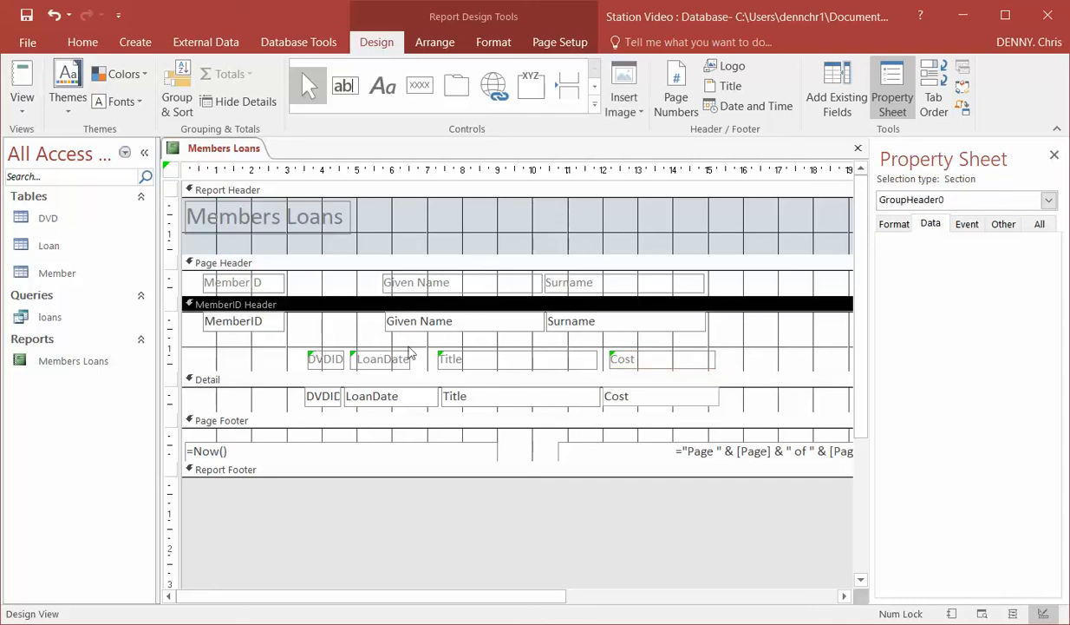
Move the four loan labels up just beneath the member fields, shrink the MemberID Header to about 1.4 cm, and display the report
{"action": "left_click", "coordinate": [269, 338]}
{"action": "left_click_drag", "start_coordinate": [269, 343], "coordinate": [775, 375]}
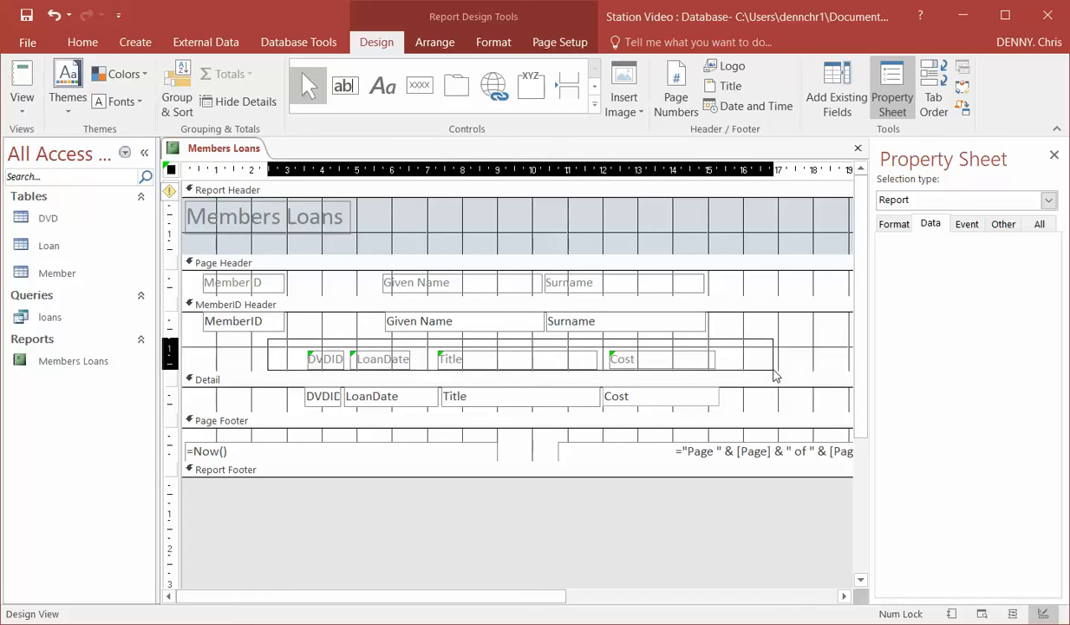
{"action": "left_click_drag", "start_coordinate": [774, 376], "coordinate": [773, 368]}
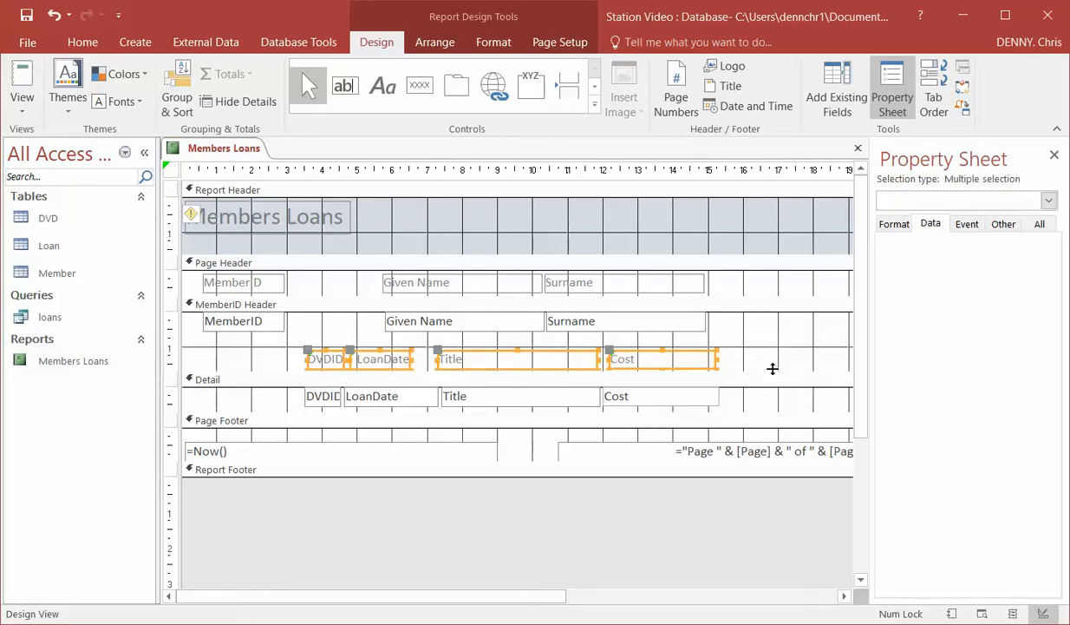
{"action": "left_click", "coordinate": [544, 354]}
{"action": "left_click_drag", "start_coordinate": [543, 352], "coordinate": [545, 340]}
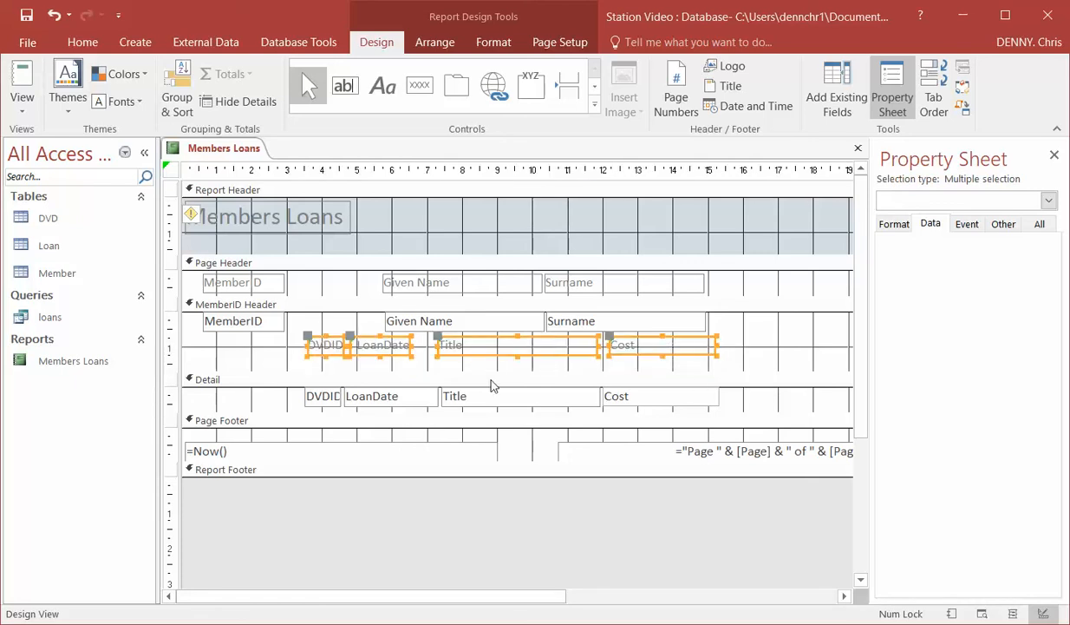
{"action": "left_click_drag", "start_coordinate": [483, 369], "coordinate": [484, 359]}
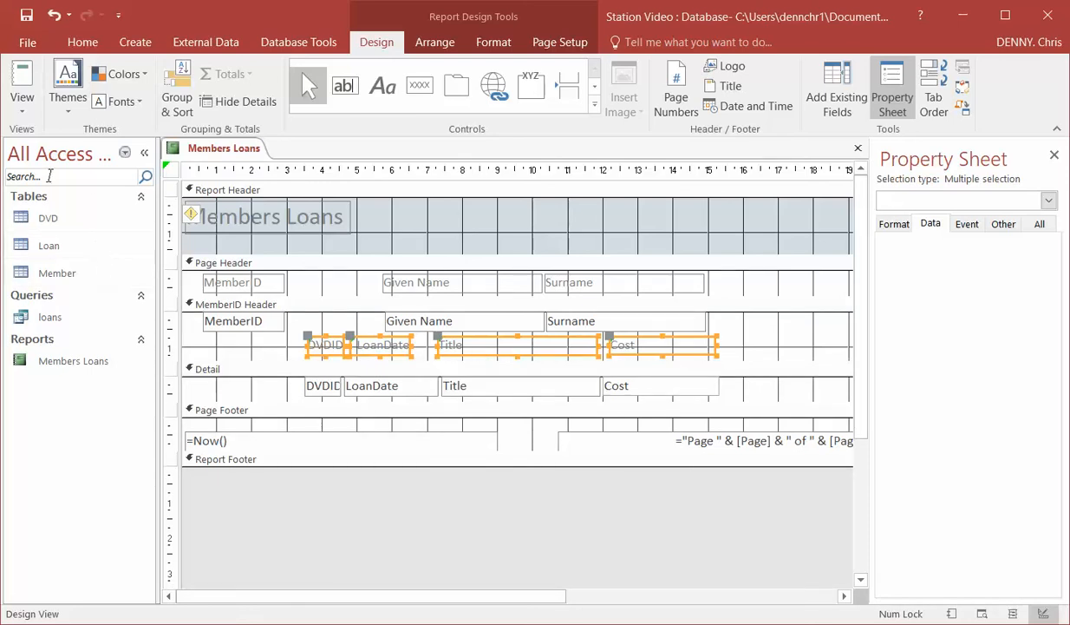
{"action": "left_click", "coordinate": [21, 85]}
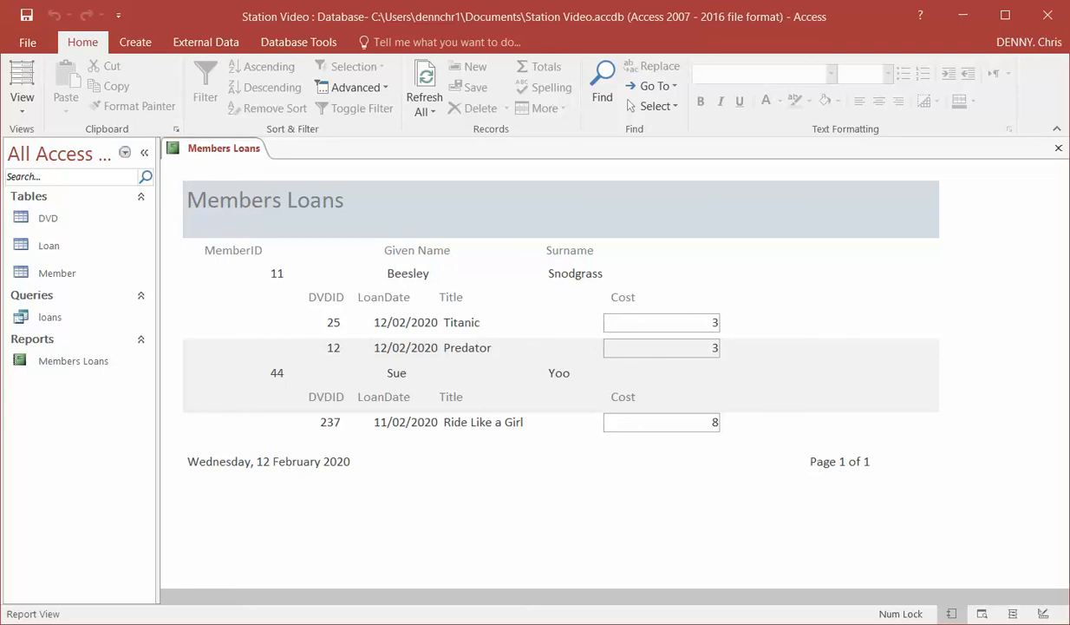
Return to Design View and change the Cost label's caption to "Cost($)"
{"action": "left_click", "coordinate": [21, 102]}
{"action": "left_click", "coordinate": [48, 259]}
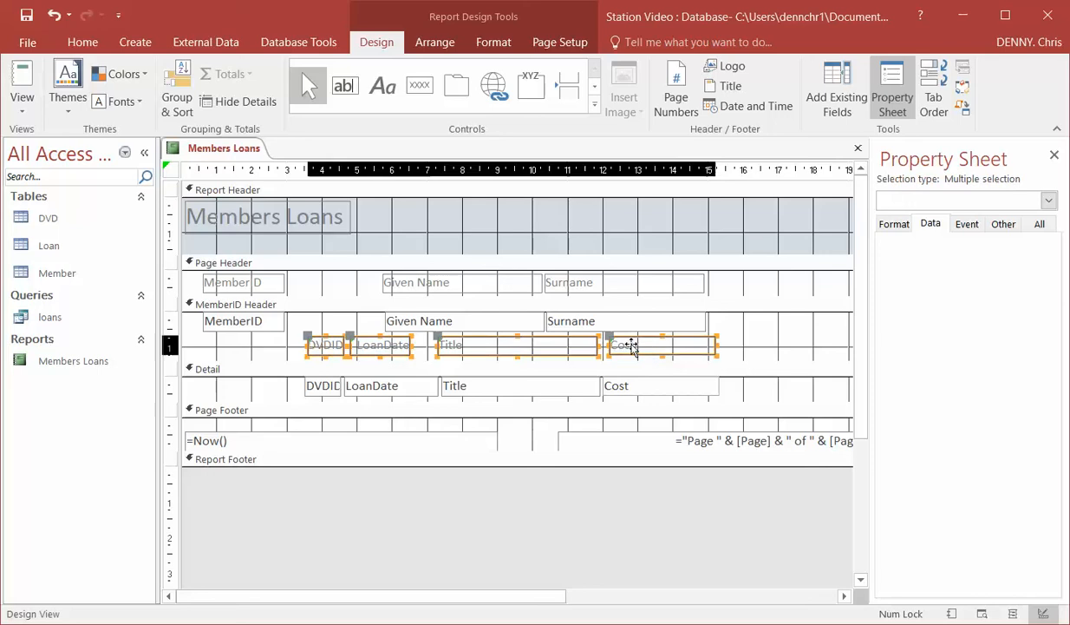
{"action": "left_click", "coordinate": [624, 341]}
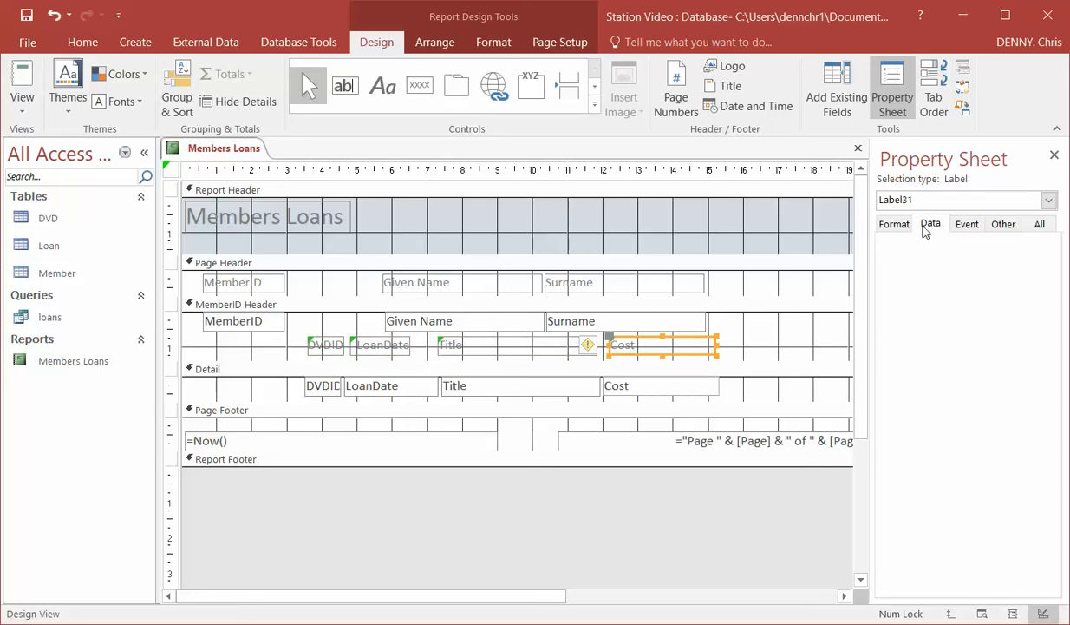
{"action": "left_click", "coordinate": [895, 224]}
{"action": "left_click", "coordinate": [1013, 244]}
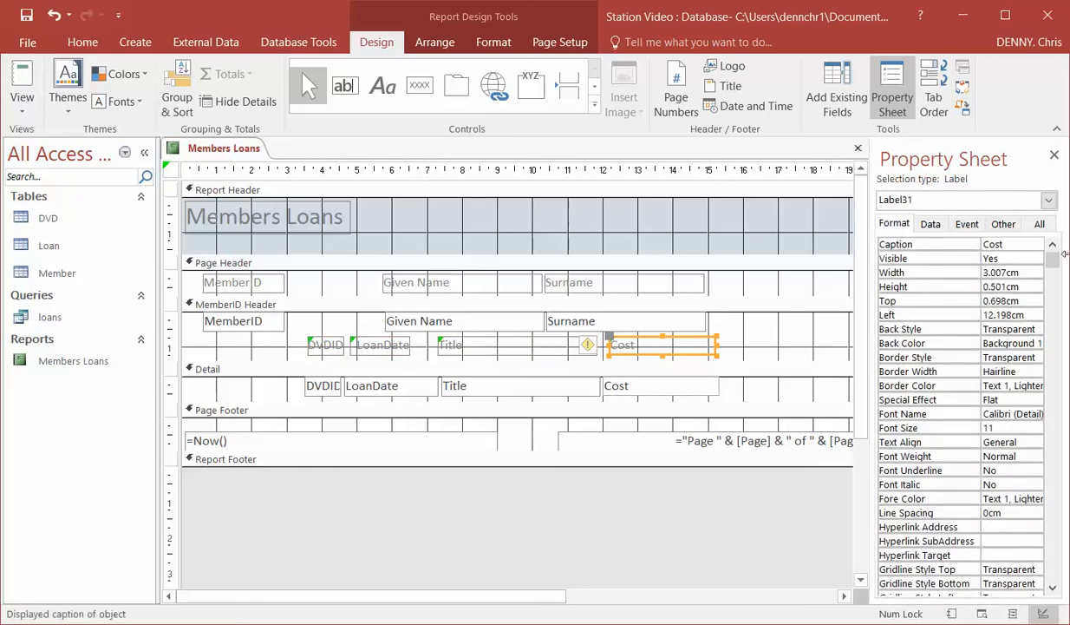
{"action": "type", "text": "($)"}
{"action": "left_click", "coordinate": [730, 276]}
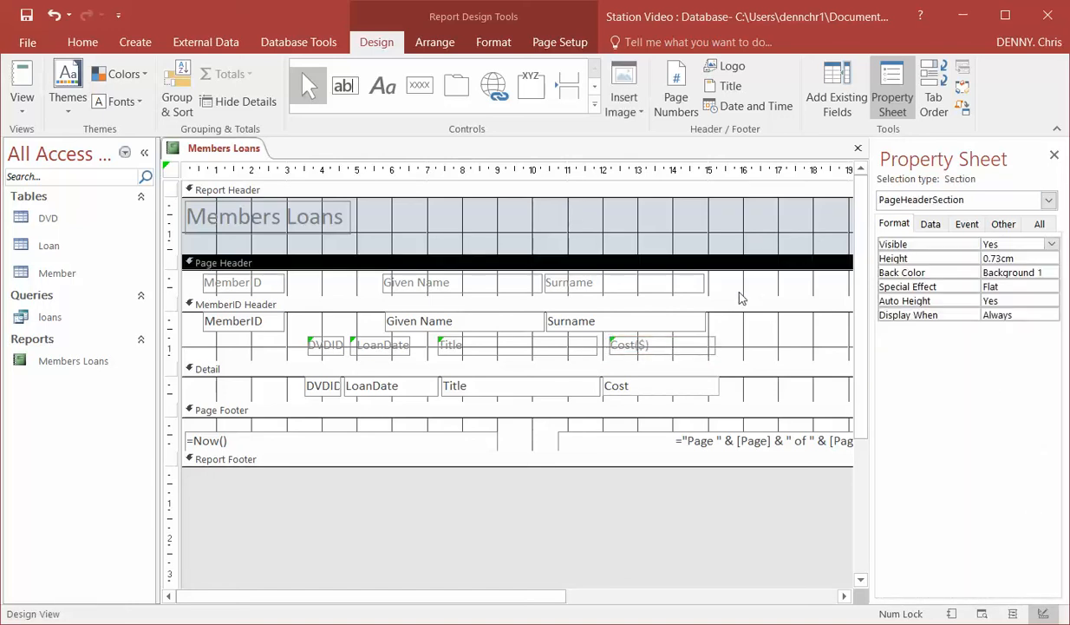
Format the Cost text box in Detail as Fixed with 2 decimal places and display the report
{"action": "left_click", "coordinate": [639, 385]}
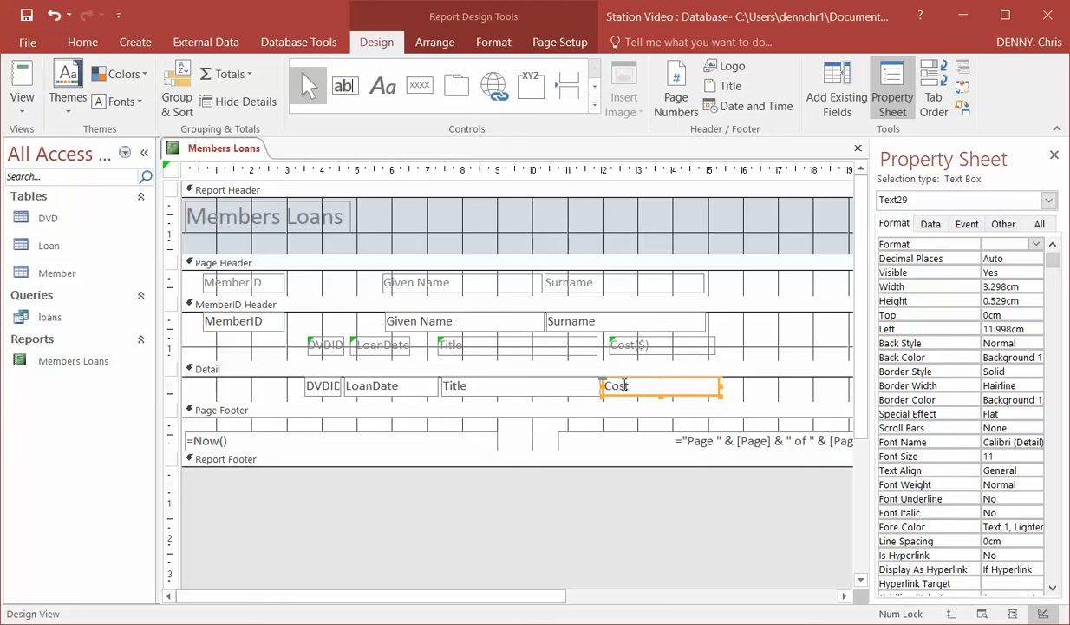
{"action": "left_click", "coordinate": [1037, 245]}
{"action": "left_click", "coordinate": [1026, 293]}
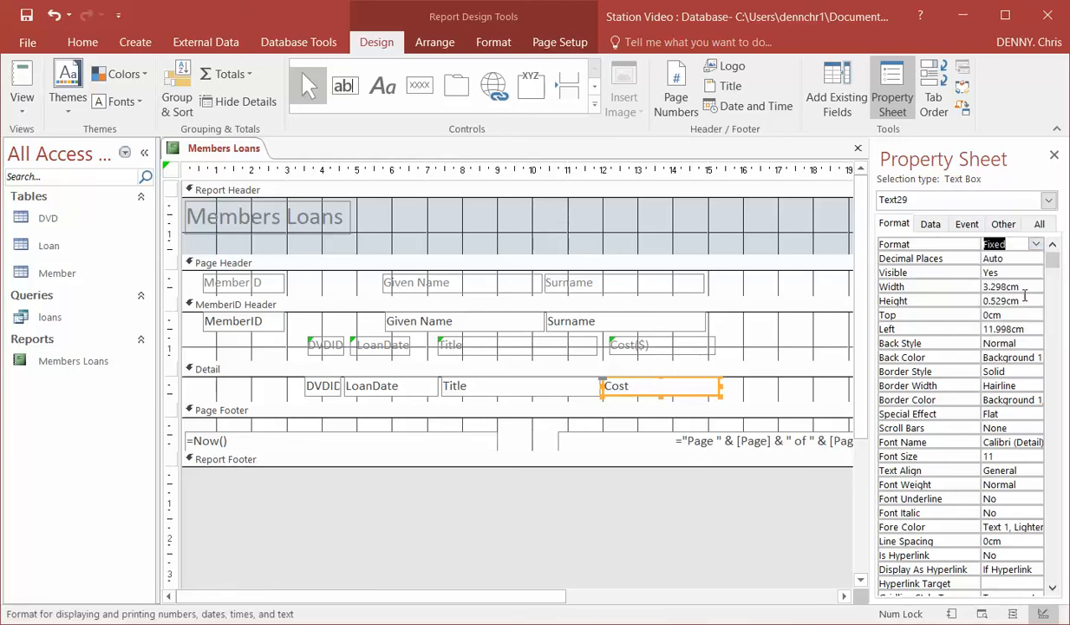
{"action": "left_click", "coordinate": [1006, 259]}
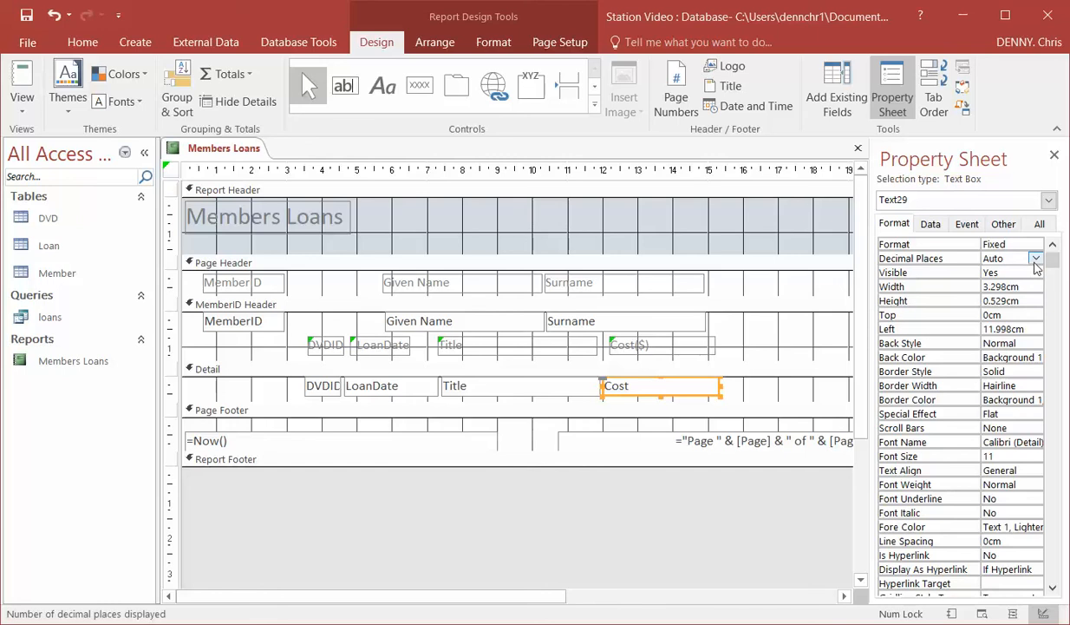
{"action": "left_click", "coordinate": [1036, 259]}
{"action": "left_click", "coordinate": [994, 311]}
{"action": "left_click", "coordinate": [23, 99]}
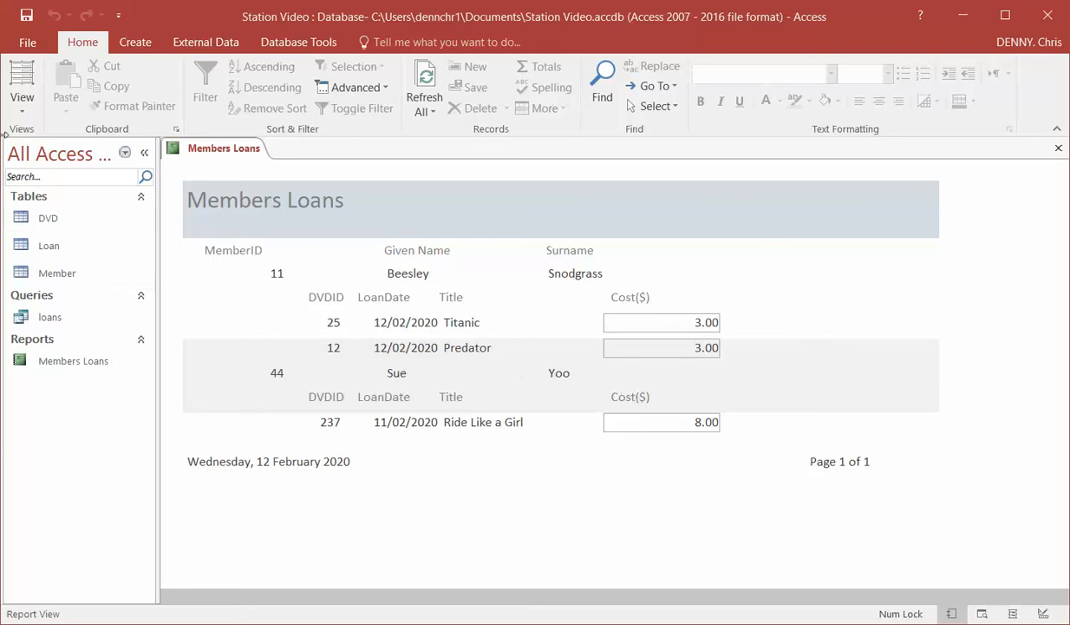
Return to Design View and give the MemberID group a footer section through its grouping options
{"action": "left_click", "coordinate": [21, 104]}
{"action": "left_click", "coordinate": [71, 254]}
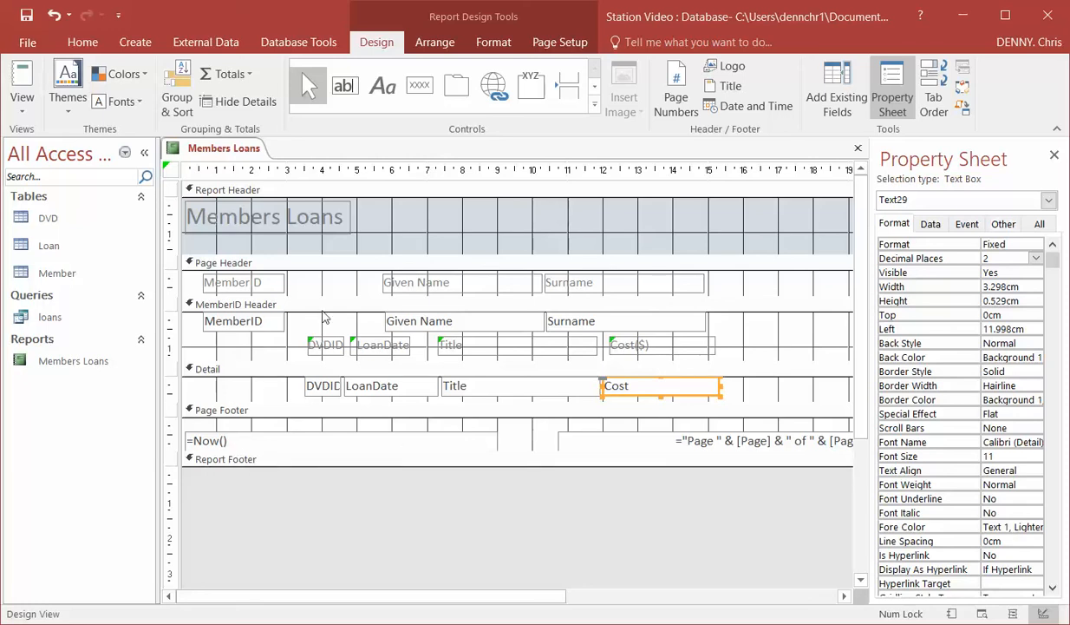
{"action": "left_click", "coordinate": [270, 306]}
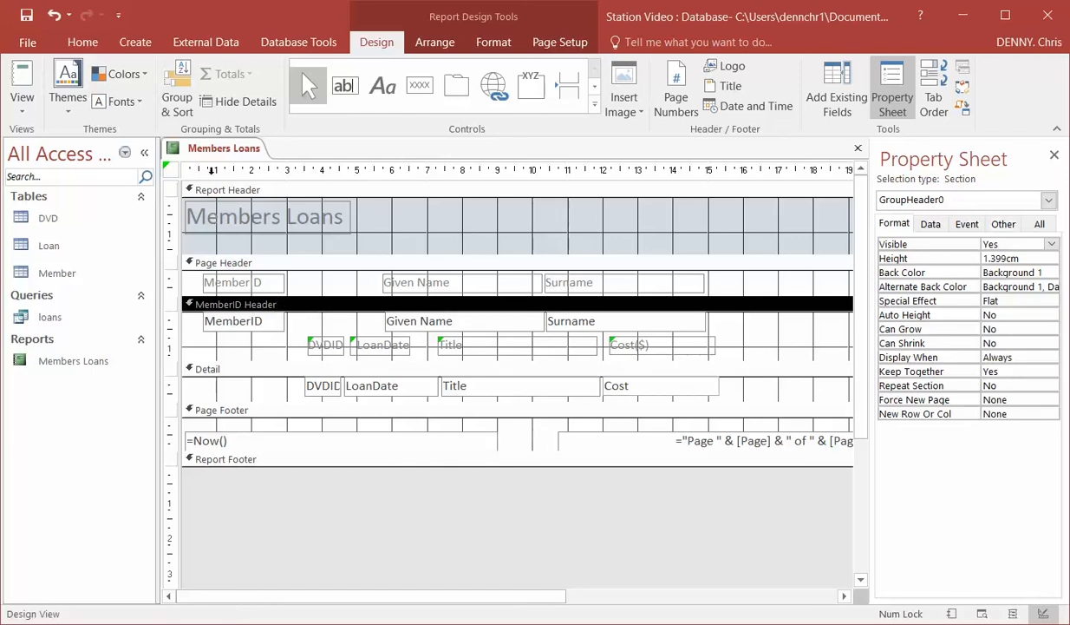
{"action": "left_click", "coordinate": [175, 103]}
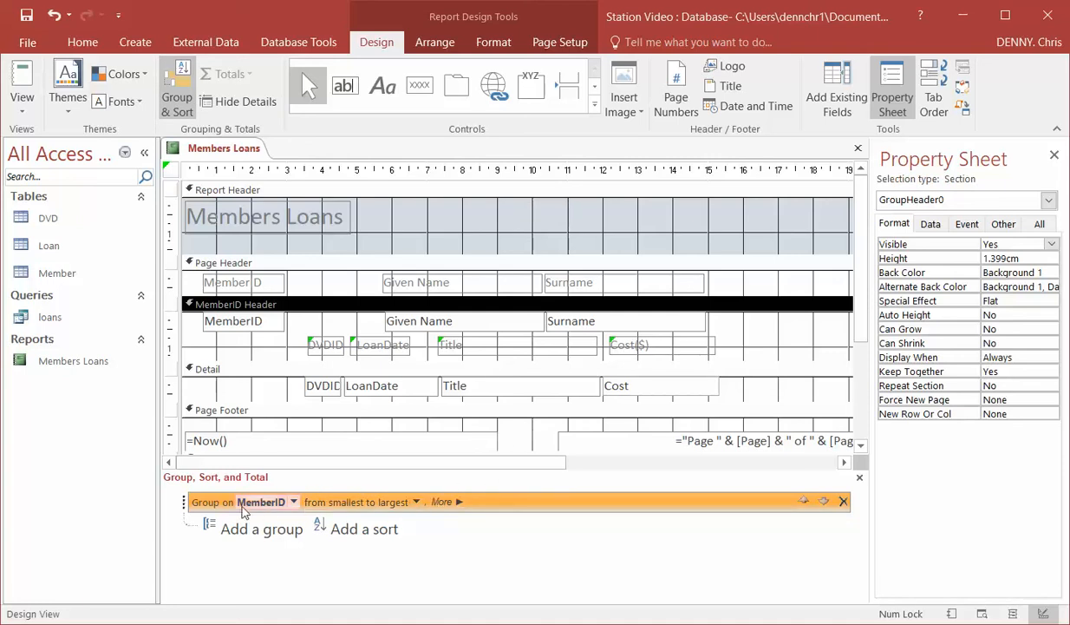
{"action": "left_click", "coordinate": [441, 503]}
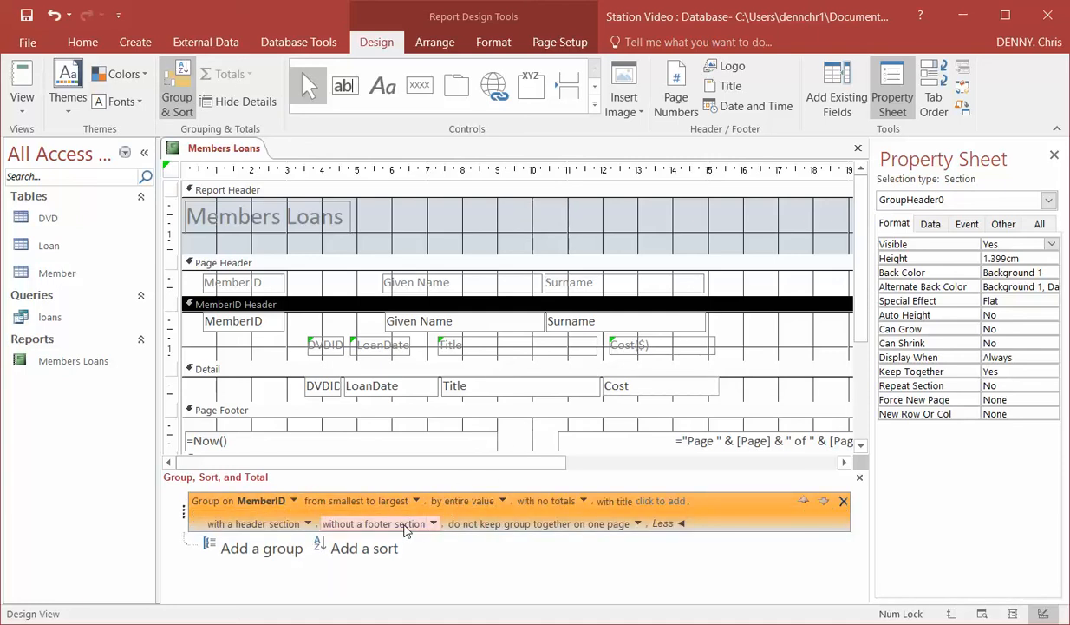
{"action": "left_click", "coordinate": [432, 524]}
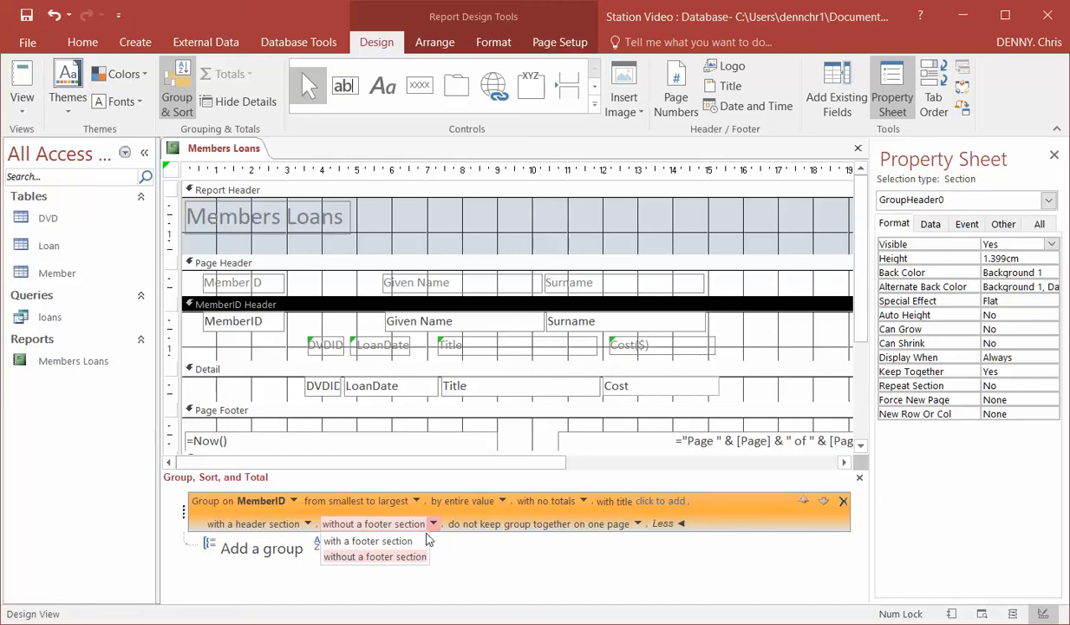
{"action": "left_click", "coordinate": [403, 536]}
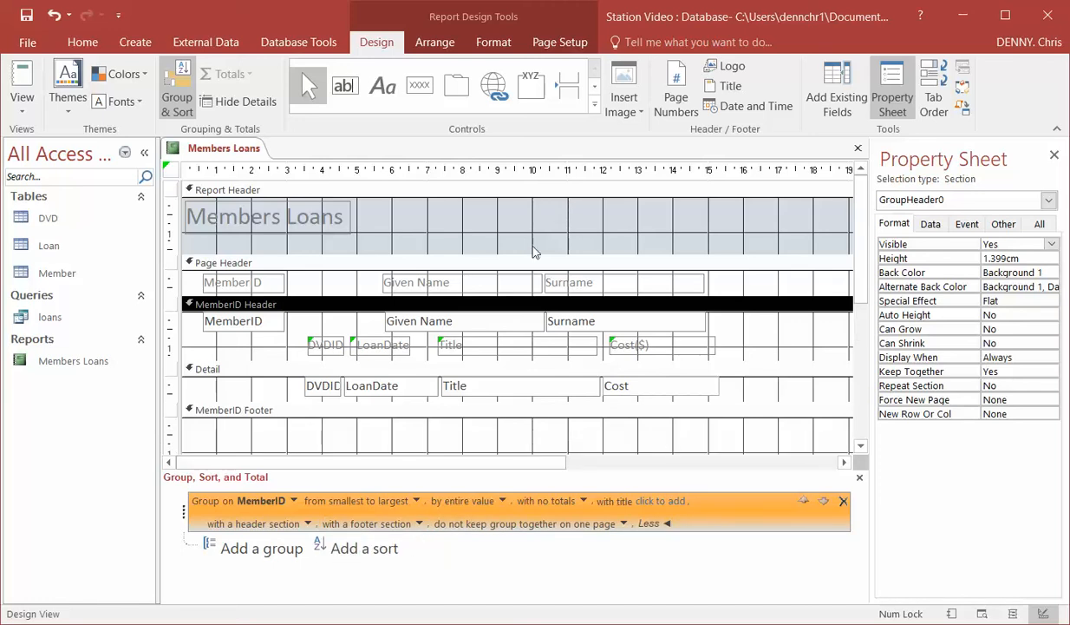
{"action": "left_click", "coordinate": [178, 95]}
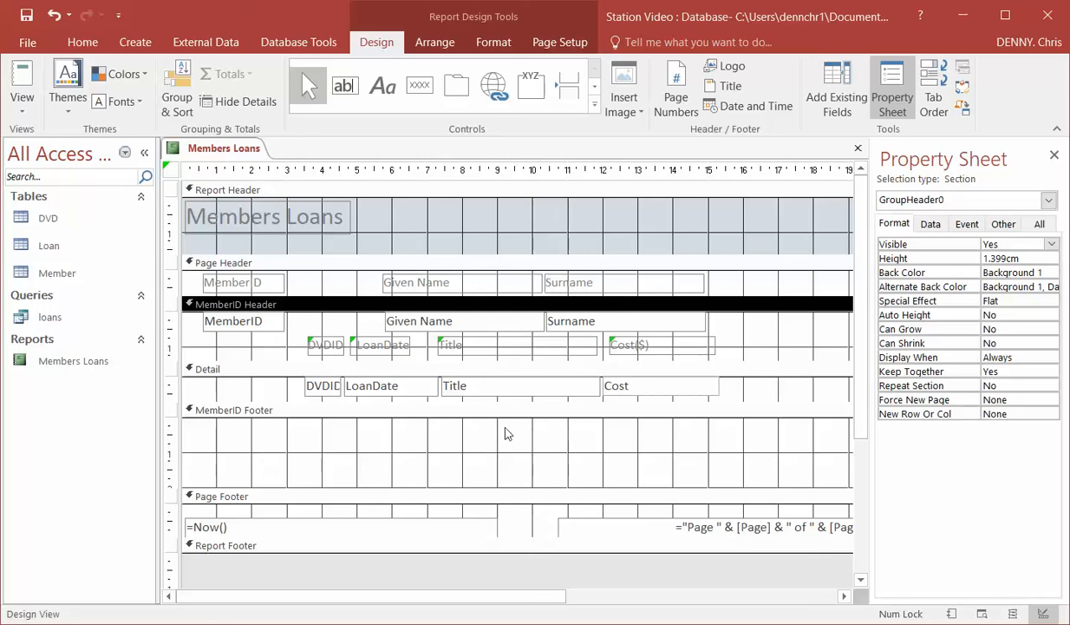
Add a text box about 3.9 cm wide to the MemberID Footer beneath the Cost field and widen its label to about 2.5 cm
{"action": "left_click", "coordinate": [345, 85]}
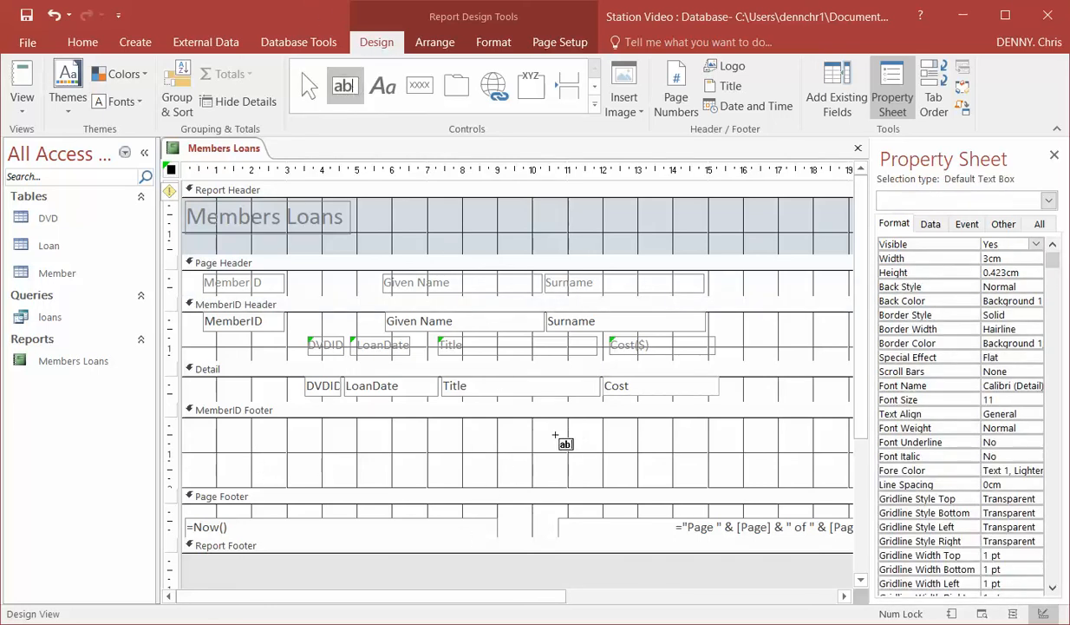
{"action": "left_click_drag", "start_coordinate": [557, 436], "coordinate": [733, 455]}
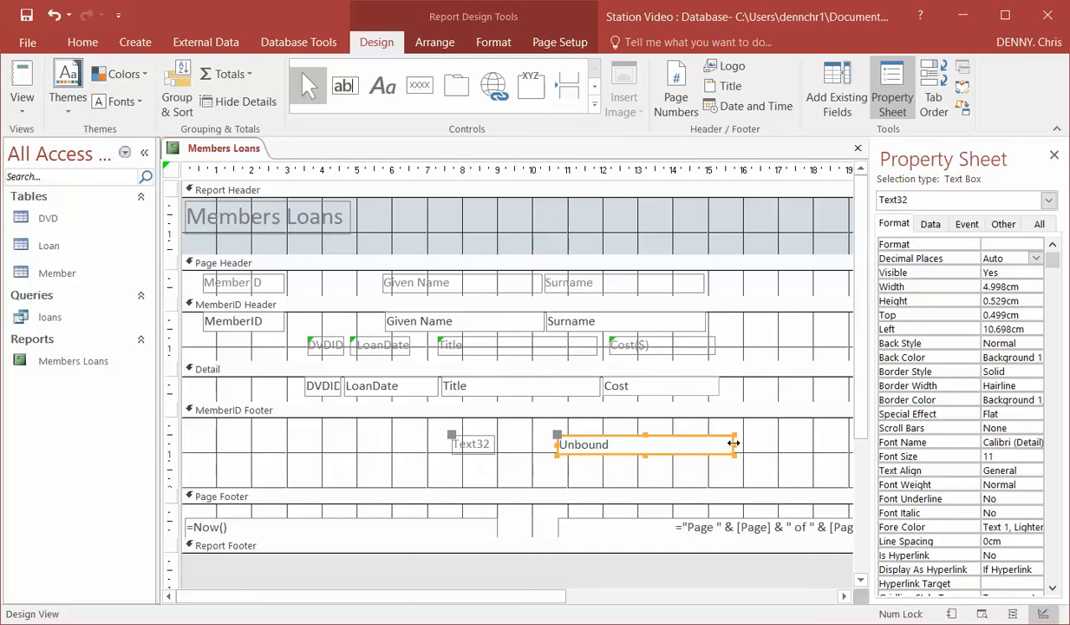
{"action": "left_click_drag", "start_coordinate": [734, 444], "coordinate": [695, 442]}
{"action": "left_click_drag", "start_coordinate": [594, 433], "coordinate": [637, 422]}
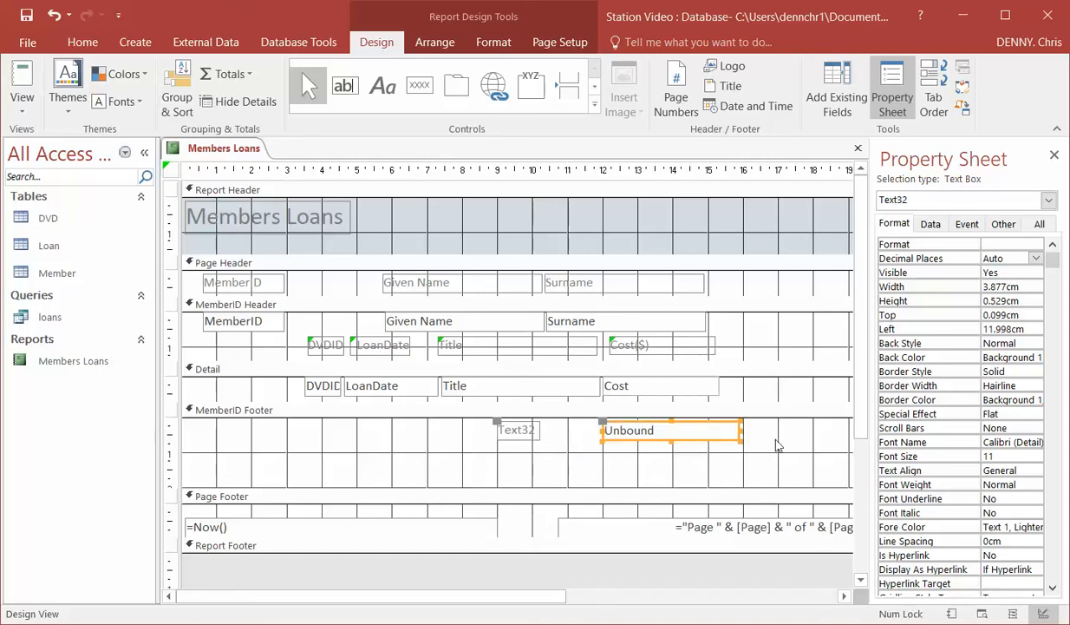
{"action": "left_click", "coordinate": [513, 428]}
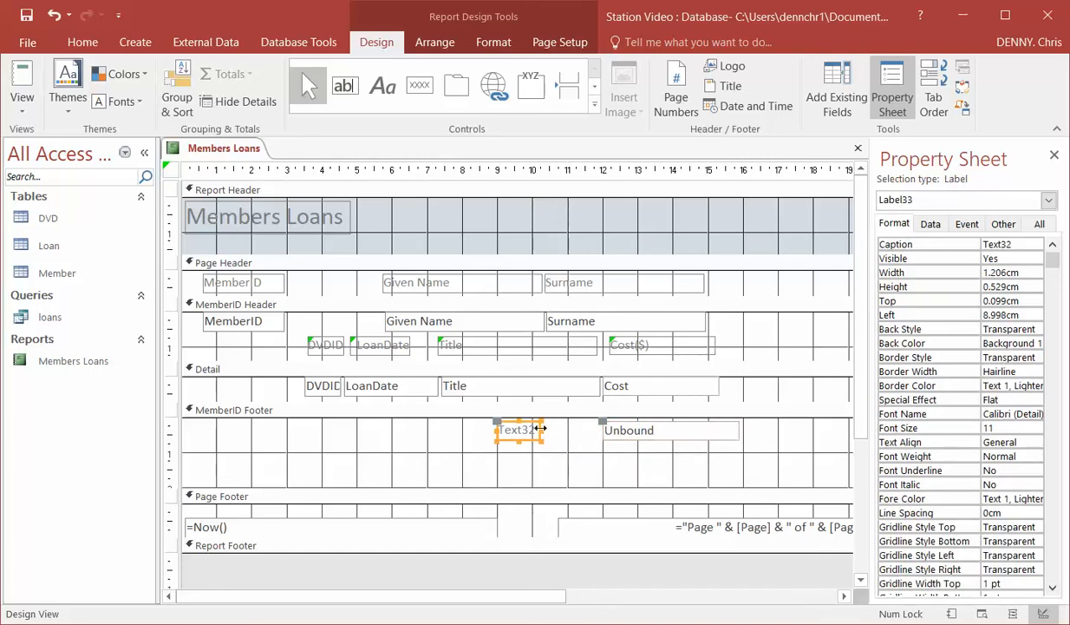
{"action": "left_click_drag", "start_coordinate": [543, 430], "coordinate": [586, 429]}
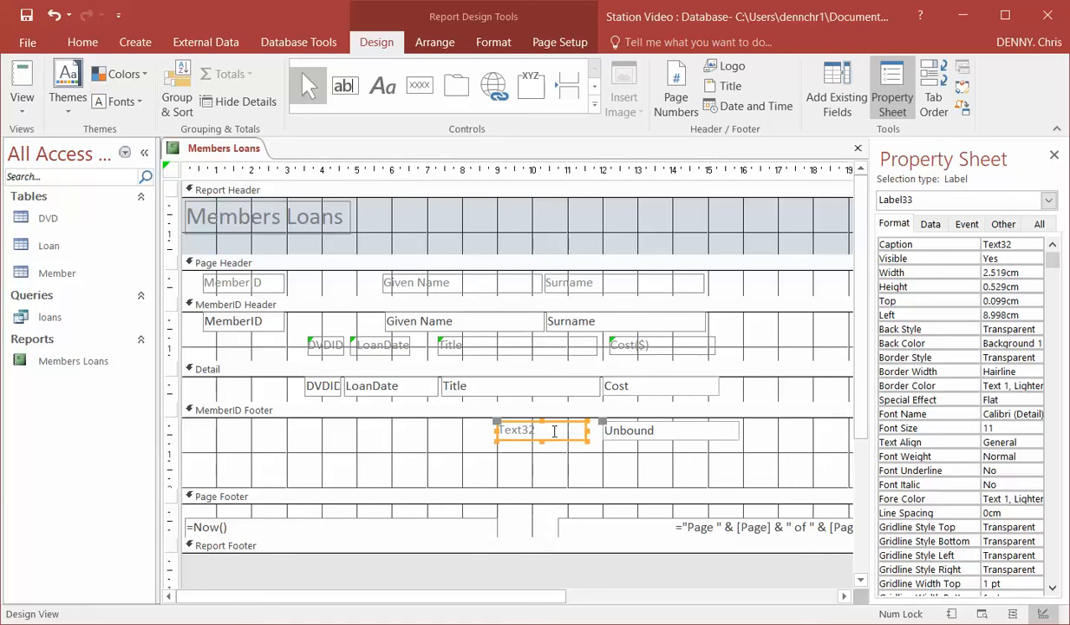
Try to set the caption of the footer text box's label to "Total Cost ($)"
{"action": "left_click", "coordinate": [550, 430]}
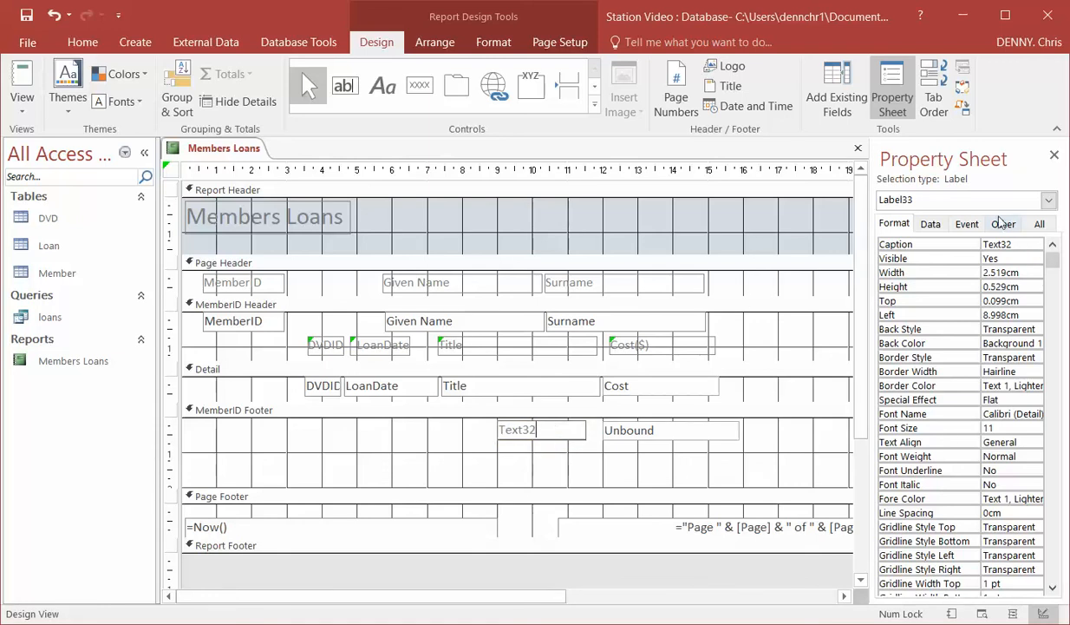
{"action": "left_click", "coordinate": [1017, 245]}
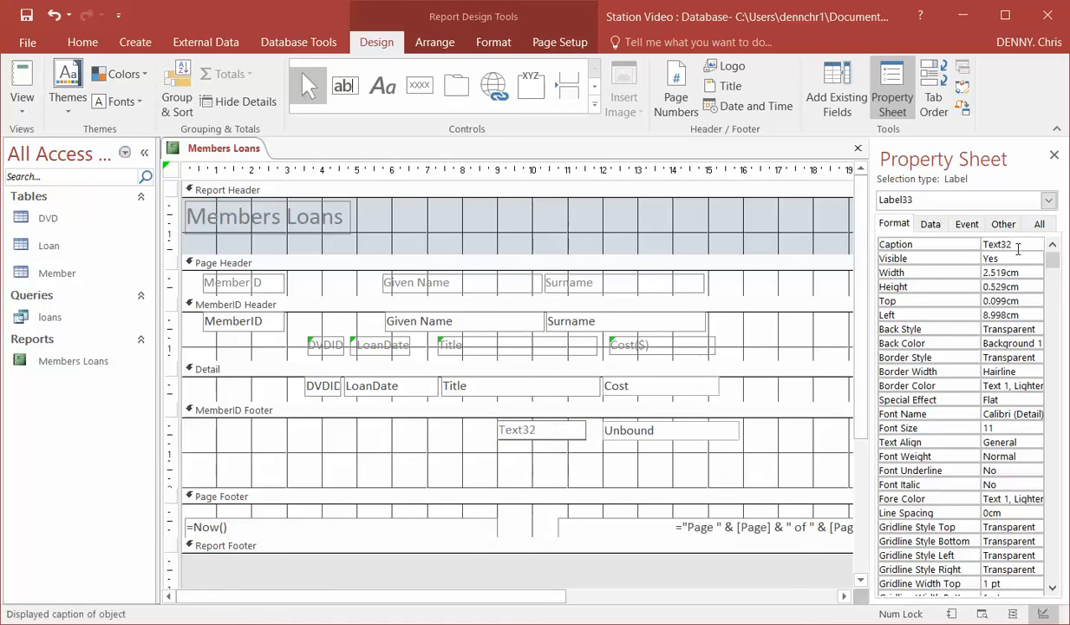
{"action": "key", "text": "BackSpace"}
{"action": "key", "text": "BackSpace"}
{"action": "key", "text": "BackSpace"}
{"action": "key", "text": "BackSpace"}
{"action": "key", "text": "BackSpace"}
{"action": "key", "text": "BackSpace"}
{"action": "type", "text": "Total Cost ($"}
Enter =sum([Cost]) in the unbound footer text box and shrink the MemberID Footer to about 1 cm
{"action": "left_click", "coordinate": [634, 428]}
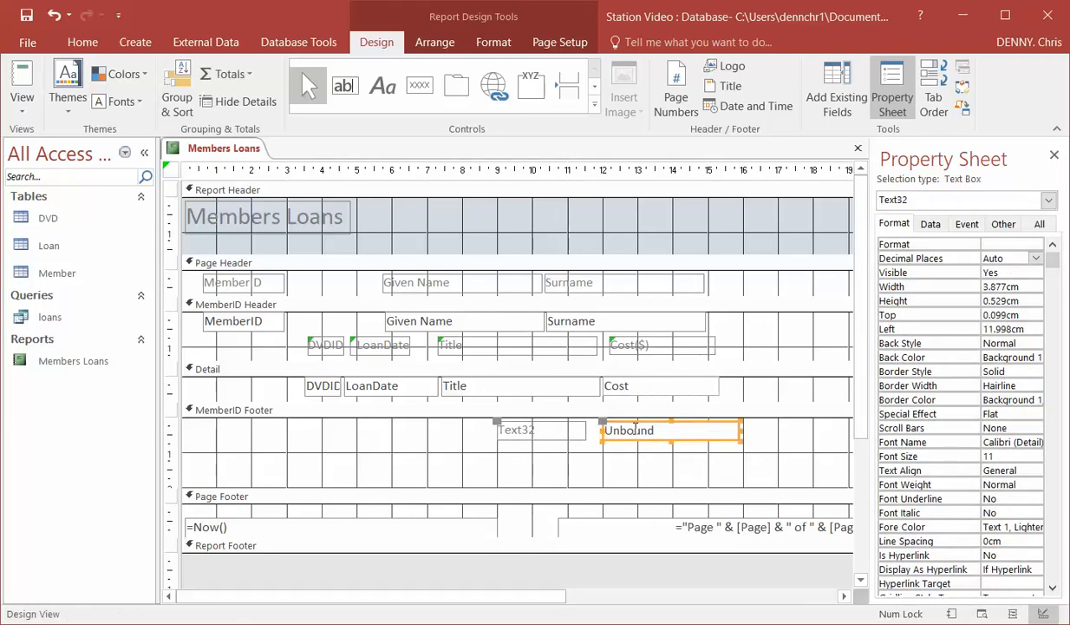
{"action": "left_click", "coordinate": [636, 432]}
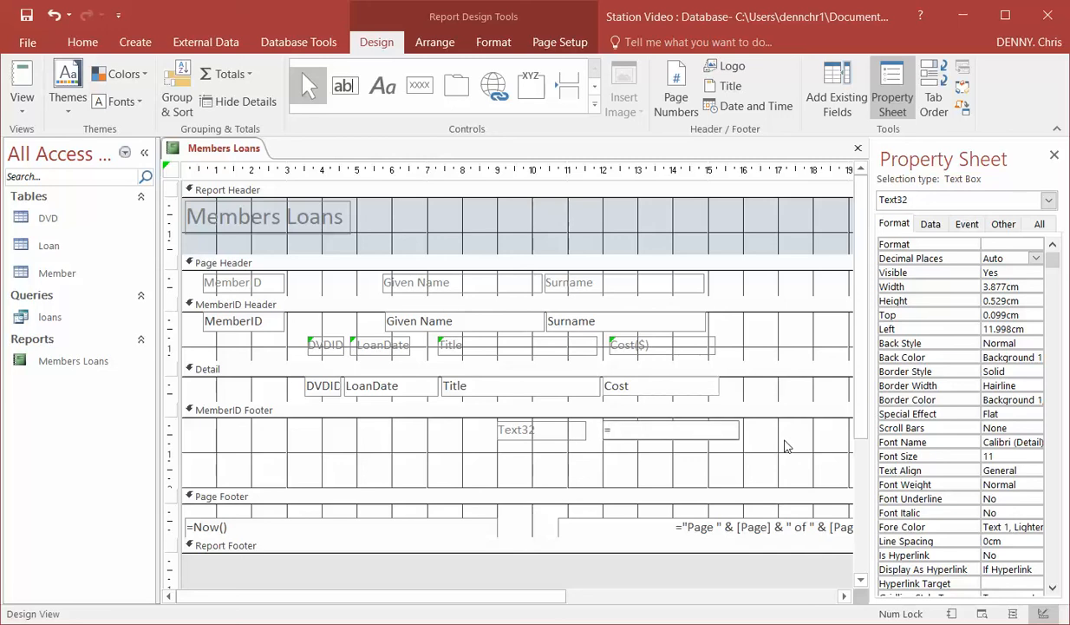
{"action": "type", "text": "=sum([C"}
{"action": "type", "text": "ost])"}
{"action": "left_click", "coordinate": [560, 486]}
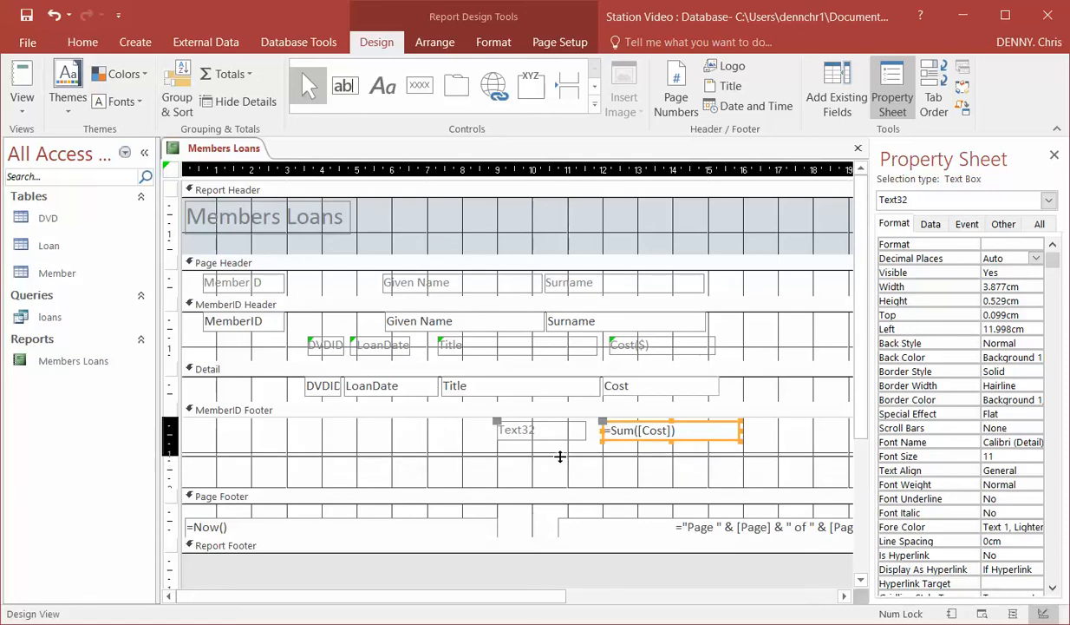
{"action": "left_click_drag", "start_coordinate": [561, 457], "coordinate": [559, 454]}
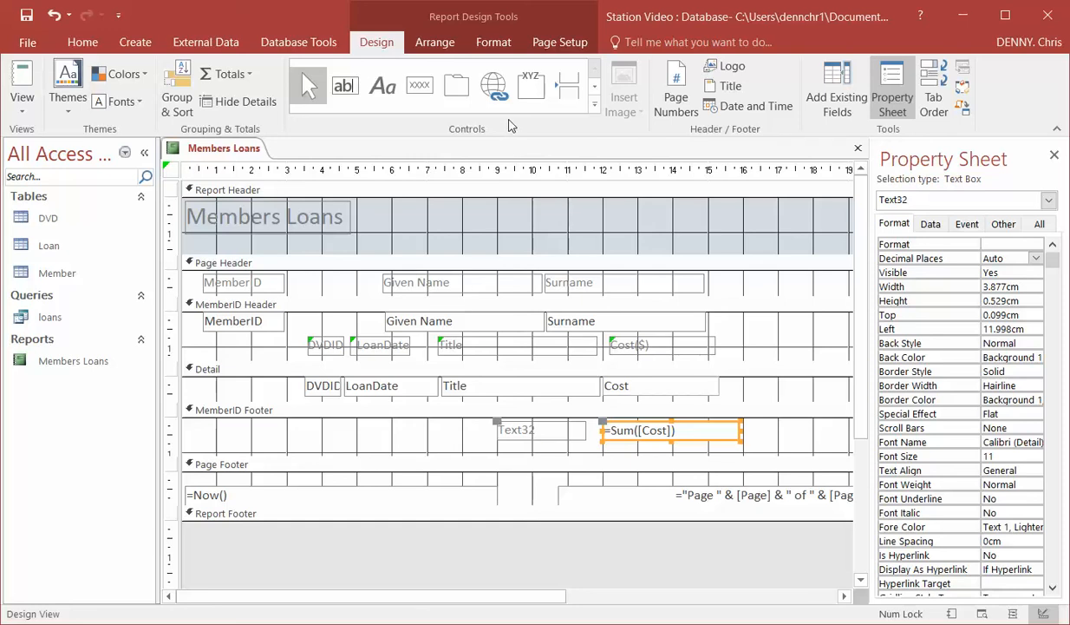
Insert a page break at the left edge of the MemberID Footer, about 0.9 cm down, and display the report
{"action": "left_click", "coordinate": [572, 94]}
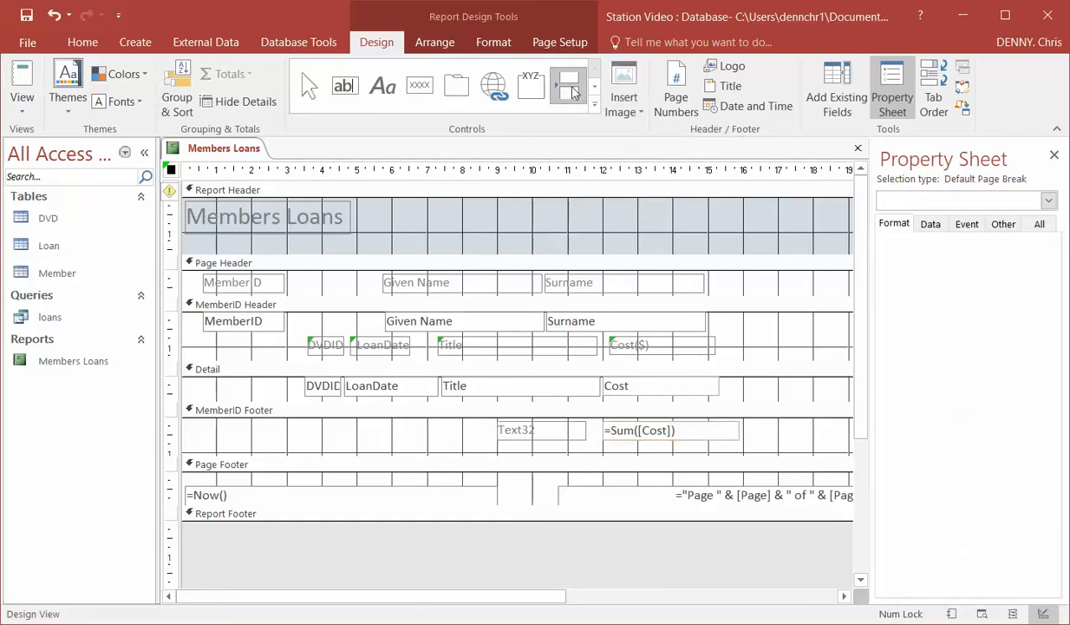
{"action": "left_click", "coordinate": [187, 449]}
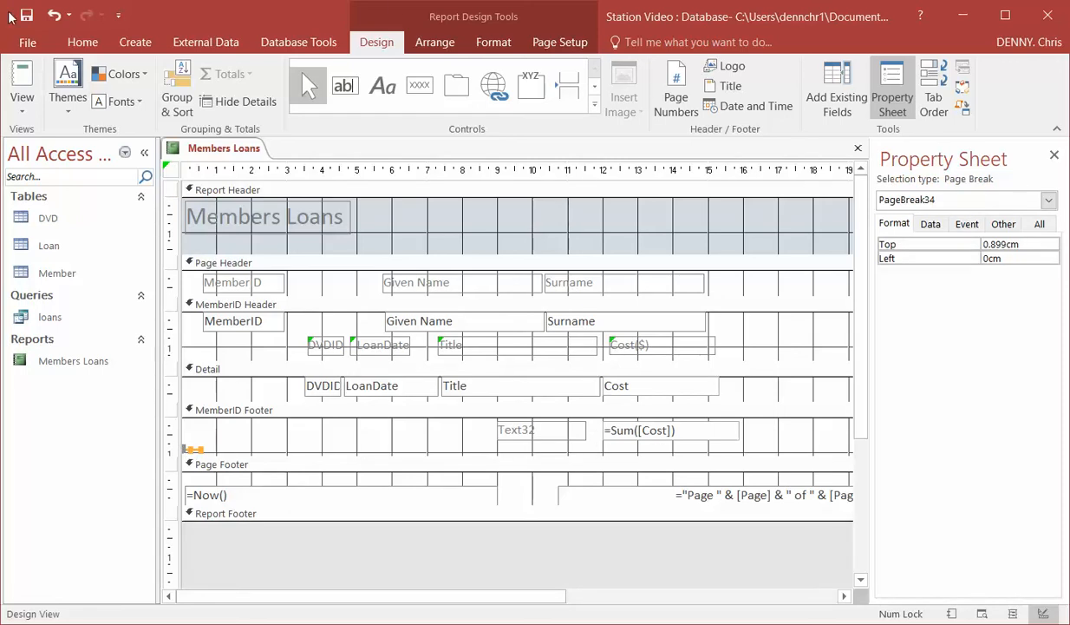
{"action": "left_click", "coordinate": [12, 75]}
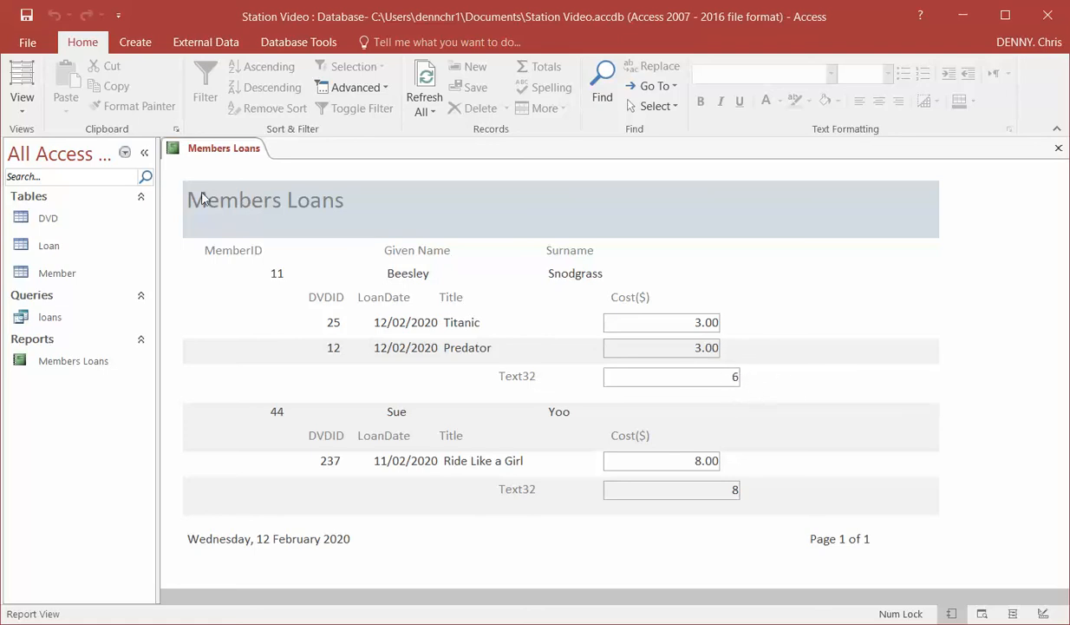
Return to Design View and replace the text of the MemberID Footer label with "Total Cost($)"
{"action": "left_click", "coordinate": [24, 98]}
{"action": "left_click", "coordinate": [65, 258]}
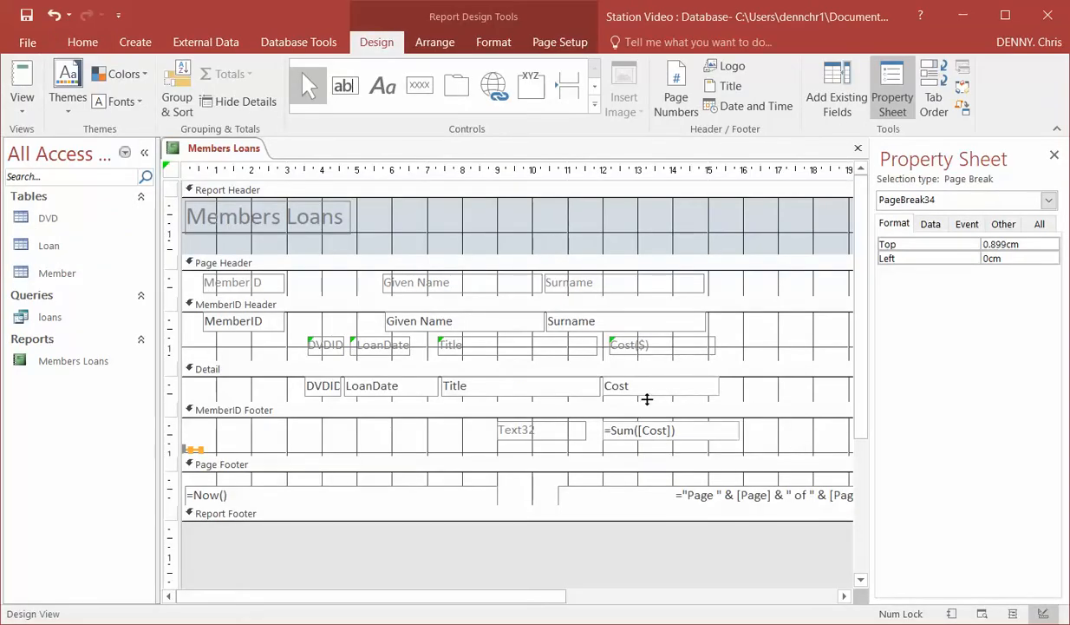
{"action": "left_click", "coordinate": [546, 432]}
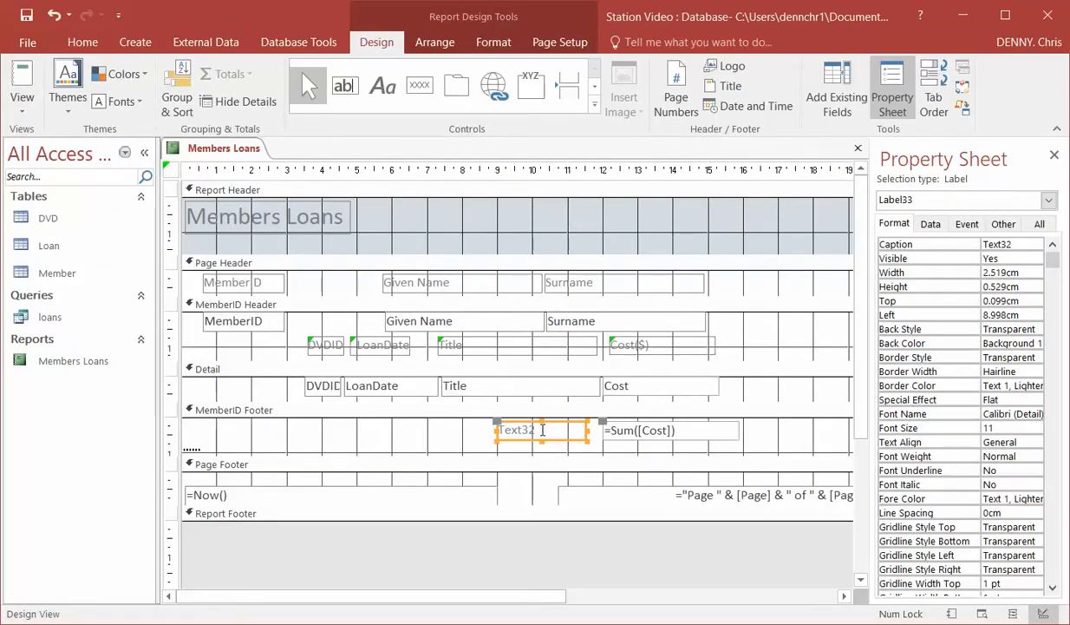
{"action": "left_click", "coordinate": [543, 429]}
{"action": "key", "text": "BackSpace"}
{"action": "key", "text": "BackSpace"}
{"action": "key", "text": "BackSpace"}
{"action": "key", "text": "BackSpace"}
{"action": "key", "text": "BackSpace"}
{"action": "key", "text": "BackSpace"}
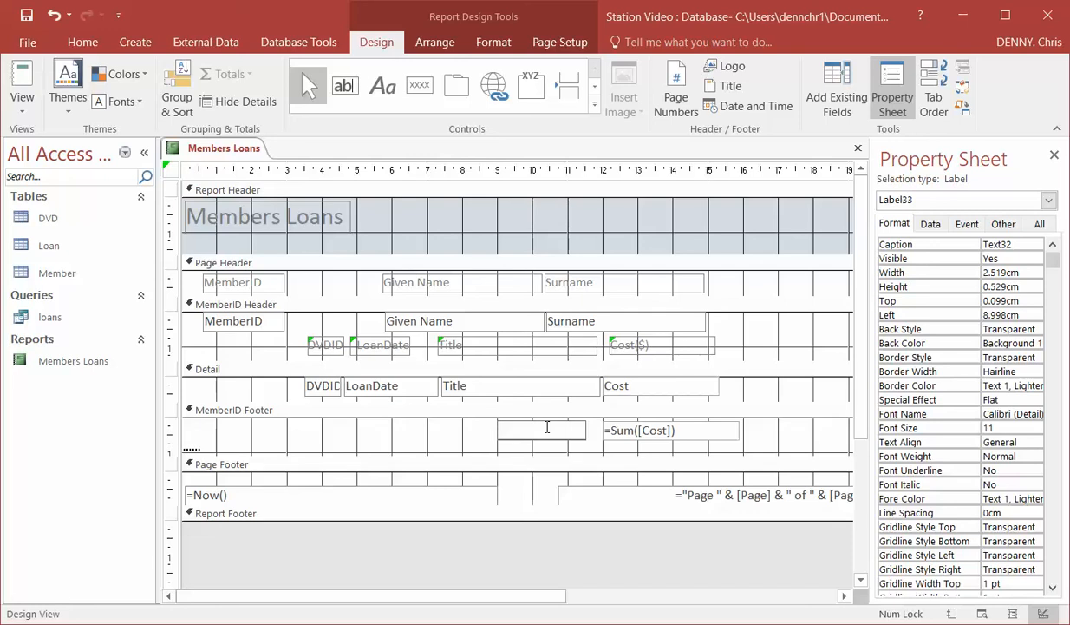
{"action": "type", "text": "Total Cost($"}
Format the total text box in the MemberID Footer as Fixed with 2 decimal places
{"action": "left_click", "coordinate": [681, 430]}
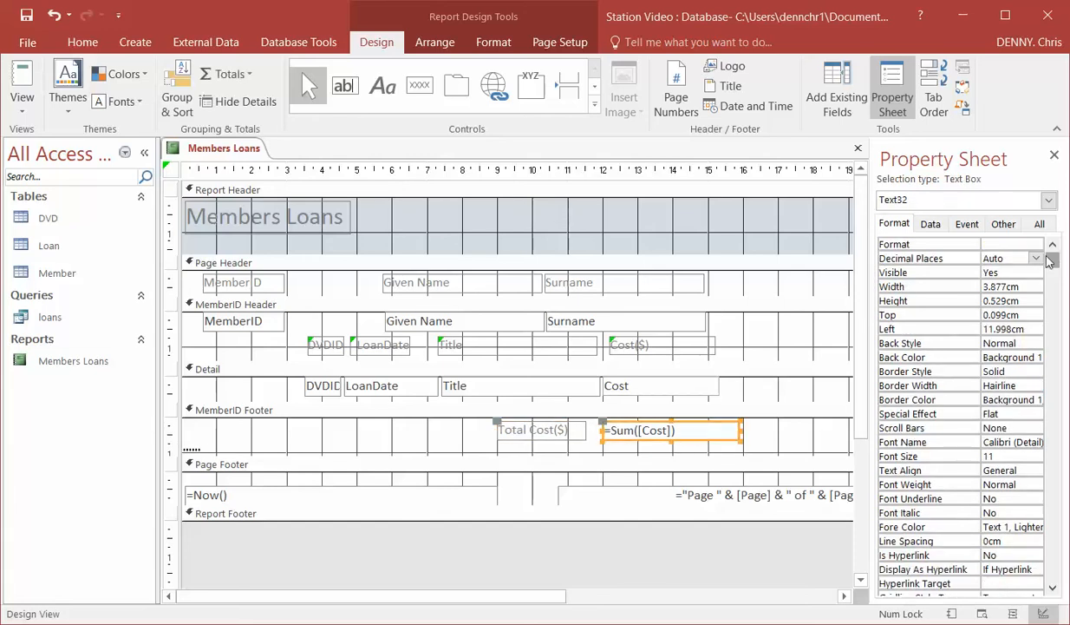
{"action": "left_click", "coordinate": [1011, 245]}
{"action": "left_click", "coordinate": [1035, 244]}
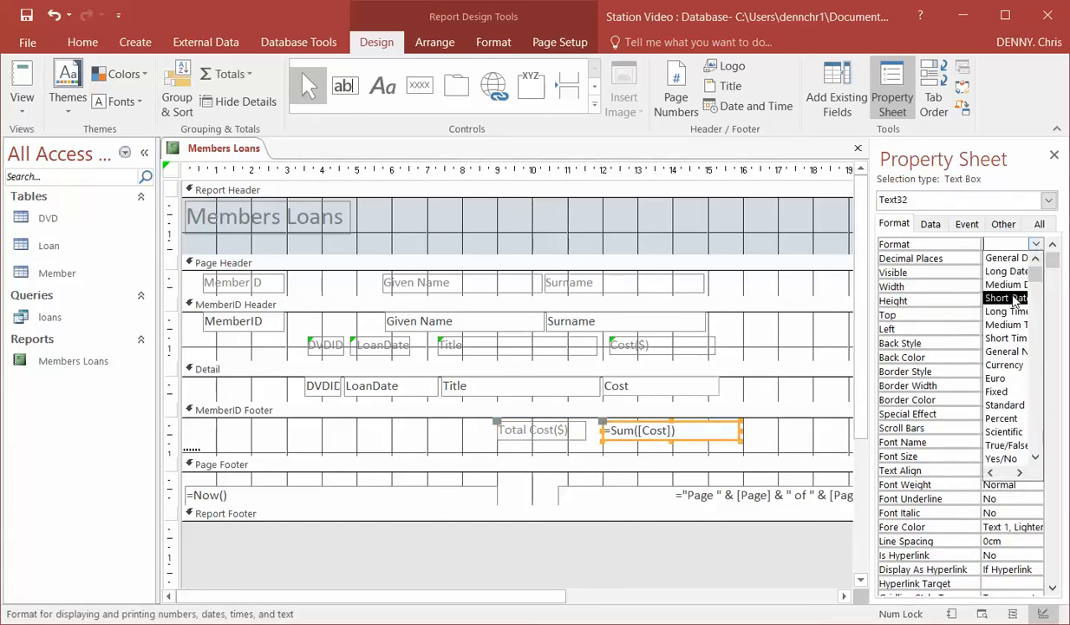
{"action": "left_click", "coordinate": [1004, 391]}
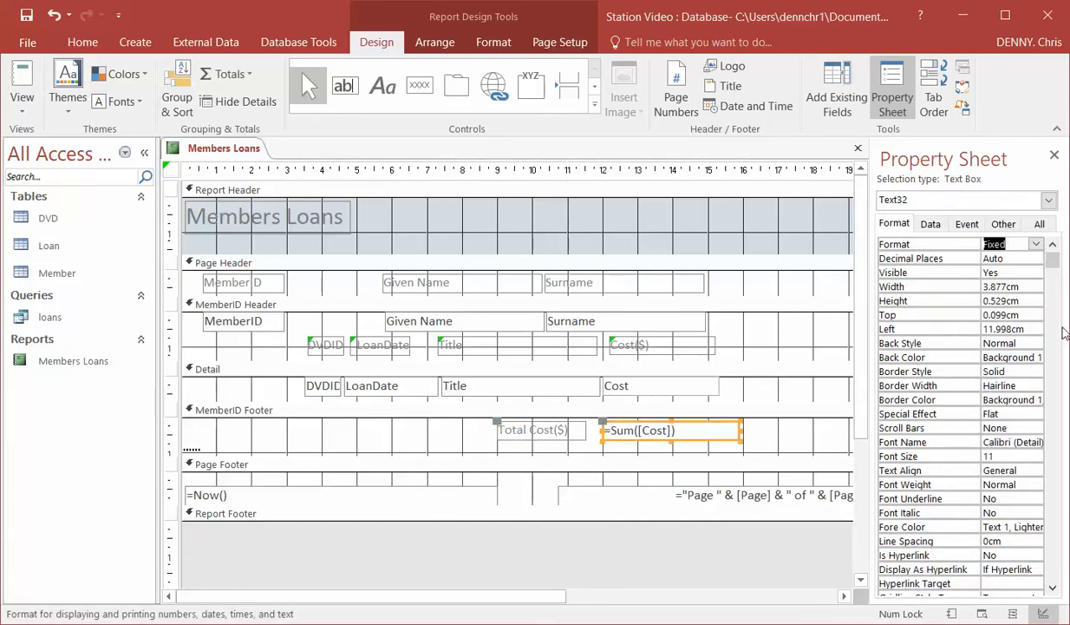
{"action": "left_click", "coordinate": [1006, 258]}
{"action": "left_click", "coordinate": [1035, 258]}
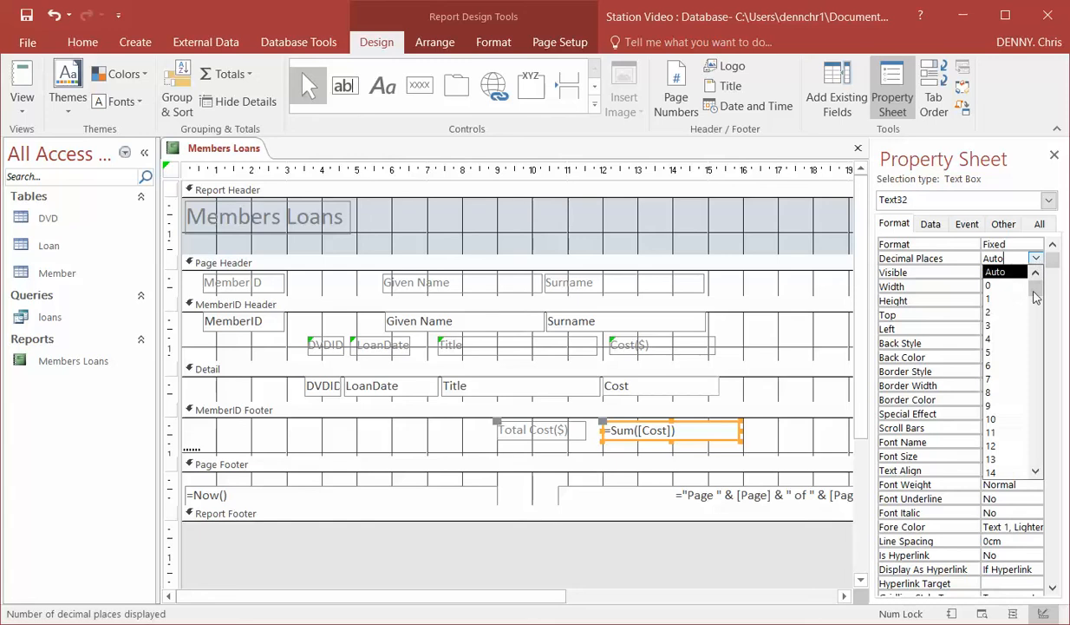
{"action": "left_click", "coordinate": [988, 311]}
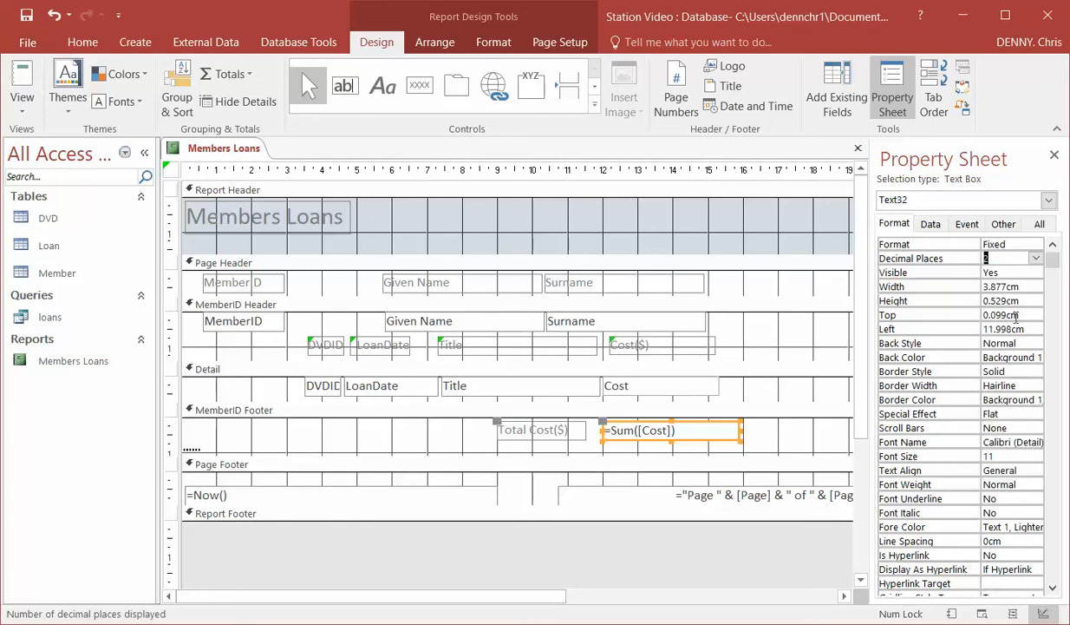
Narrow the total text box to about 3.3 cm to match the Cost text box above and display the report
{"action": "left_click", "coordinate": [747, 431]}
{"action": "left_click", "coordinate": [721, 430]}
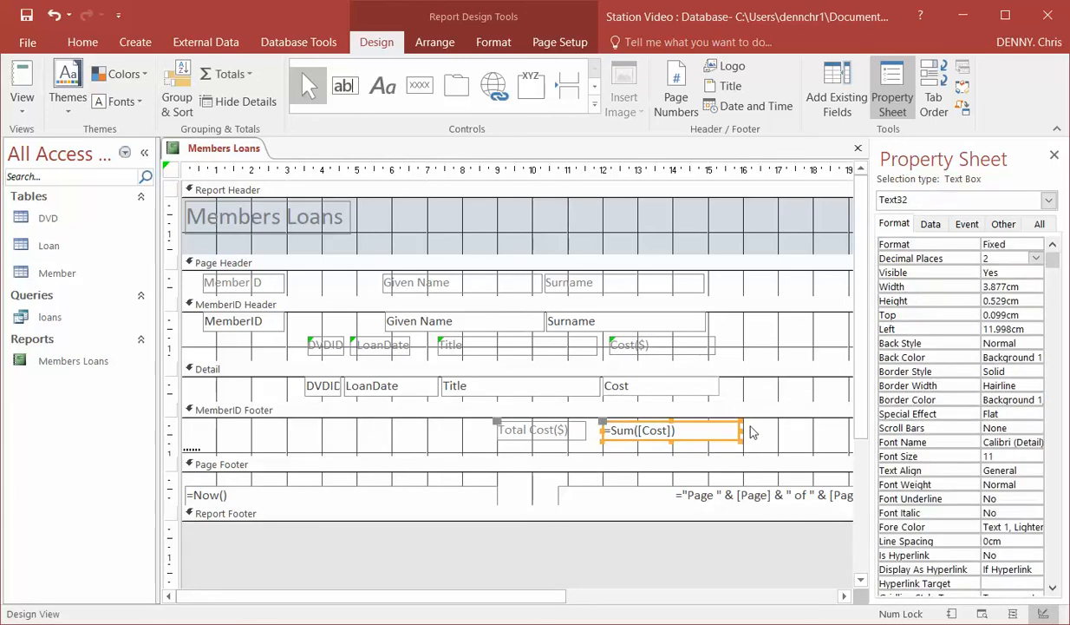
{"action": "left_click", "coordinate": [722, 429]}
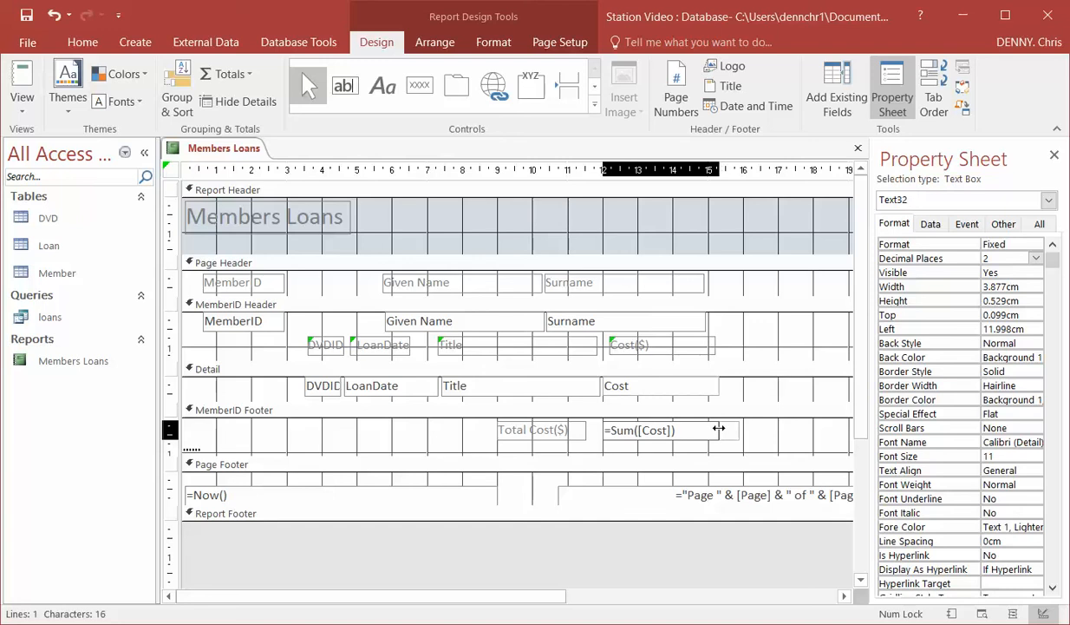
{"action": "left_click_drag", "start_coordinate": [719, 428], "coordinate": [720, 429]}
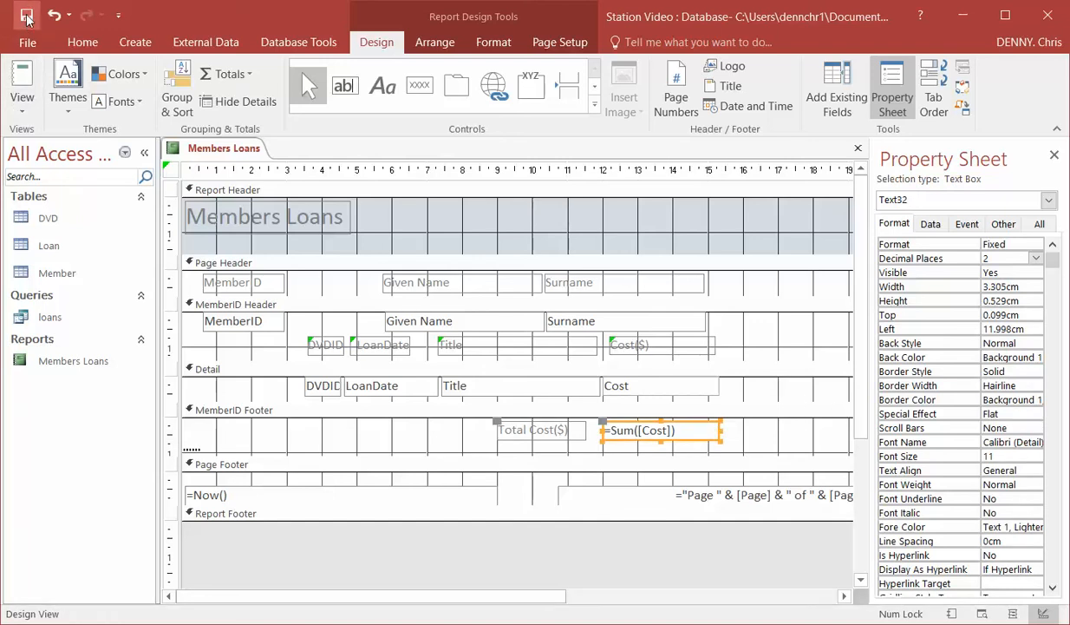
{"action": "left_click", "coordinate": [22, 102]}
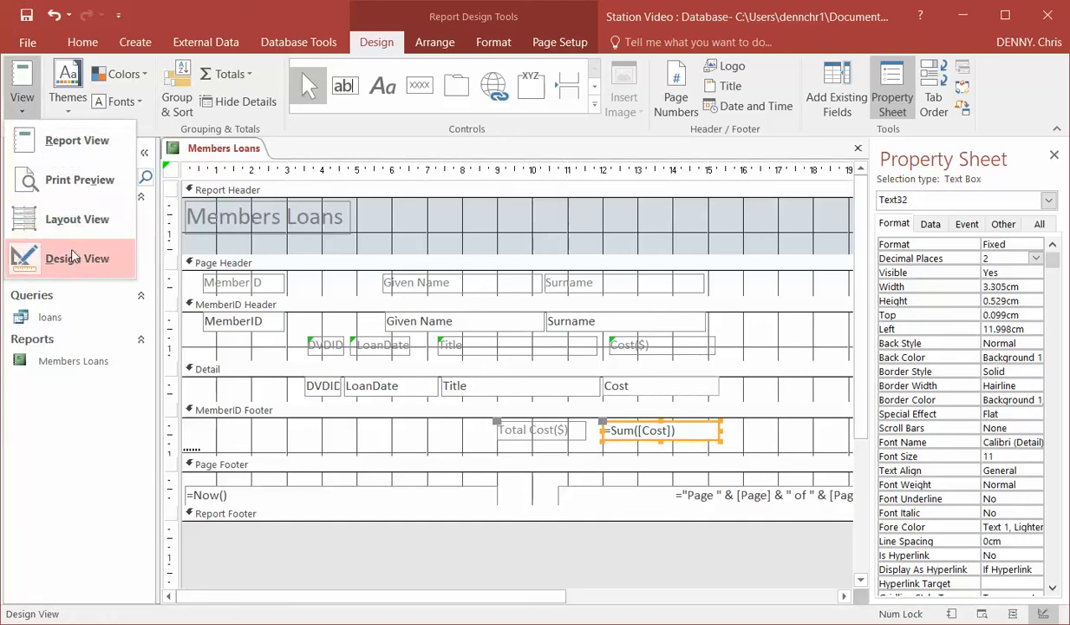
{"action": "left_click", "coordinate": [72, 147]}
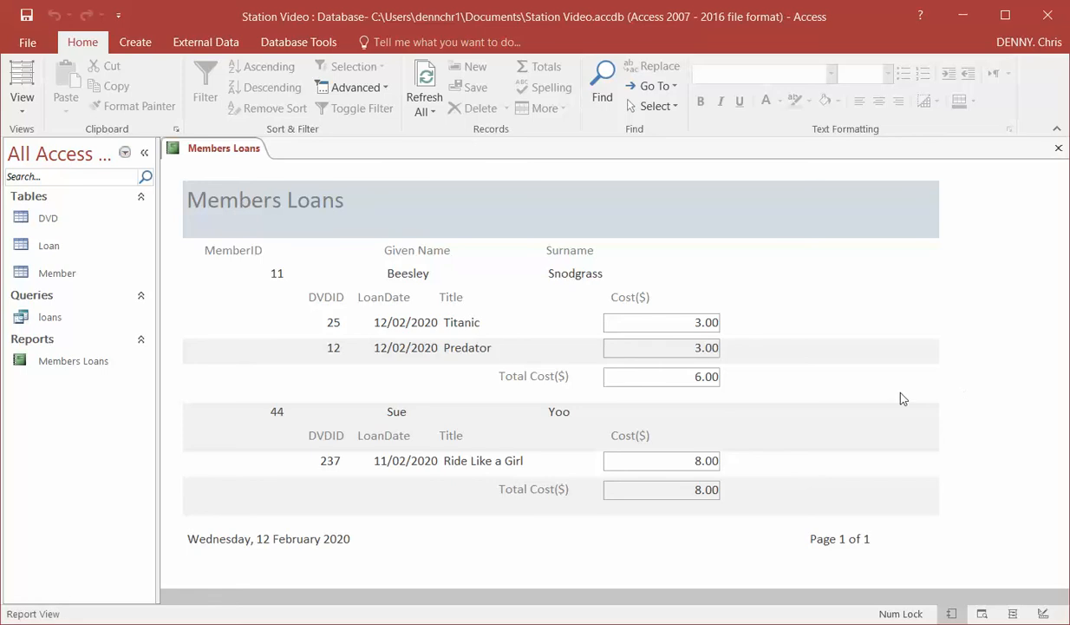